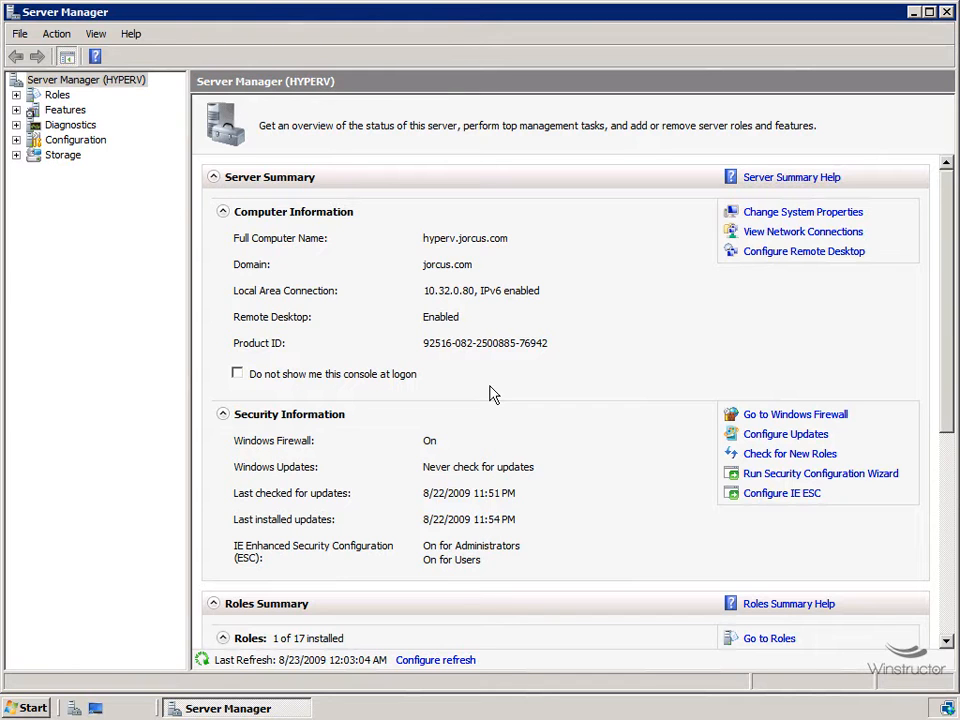
Step: Expand Roles > Hyper-V > Hyper-V Manager and select the HYPERV server node
click(32, 96)
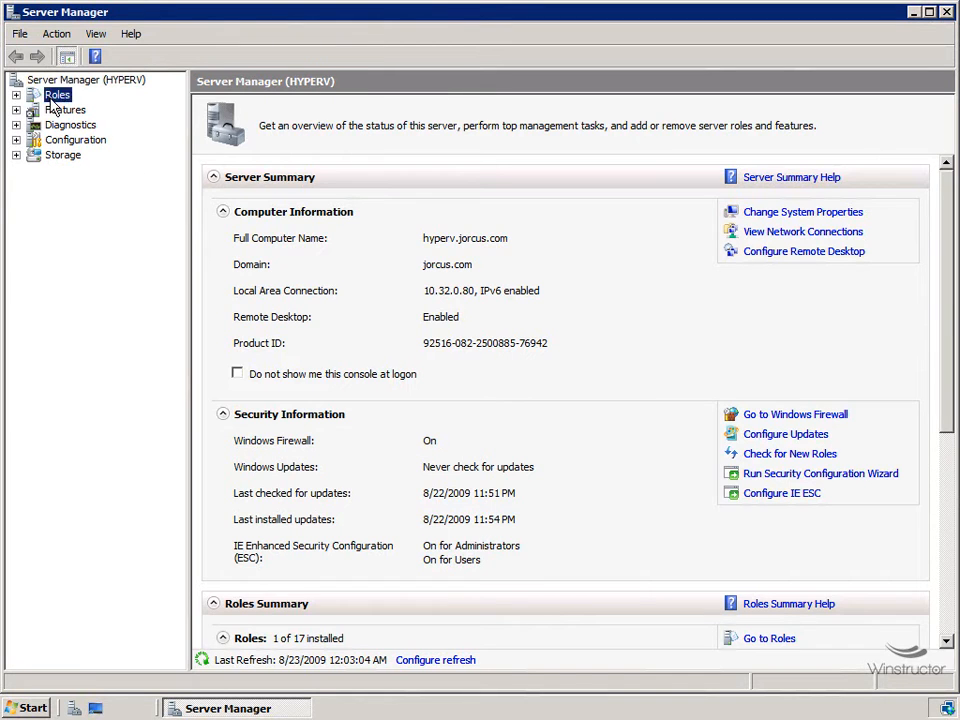
double_click(31, 98)
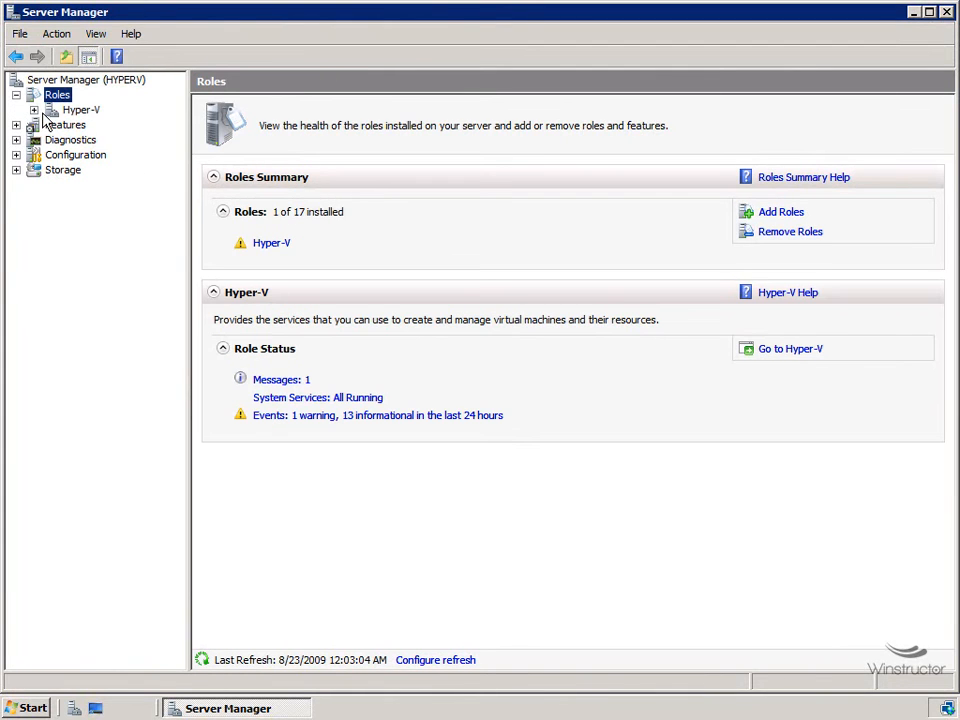
click(34, 110)
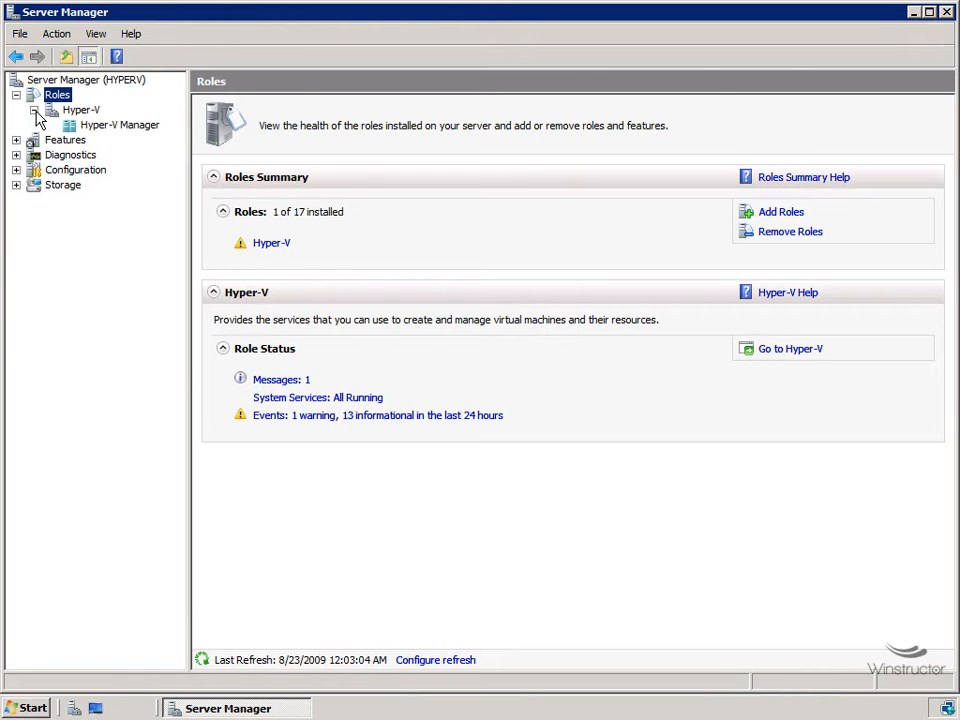
click(89, 127)
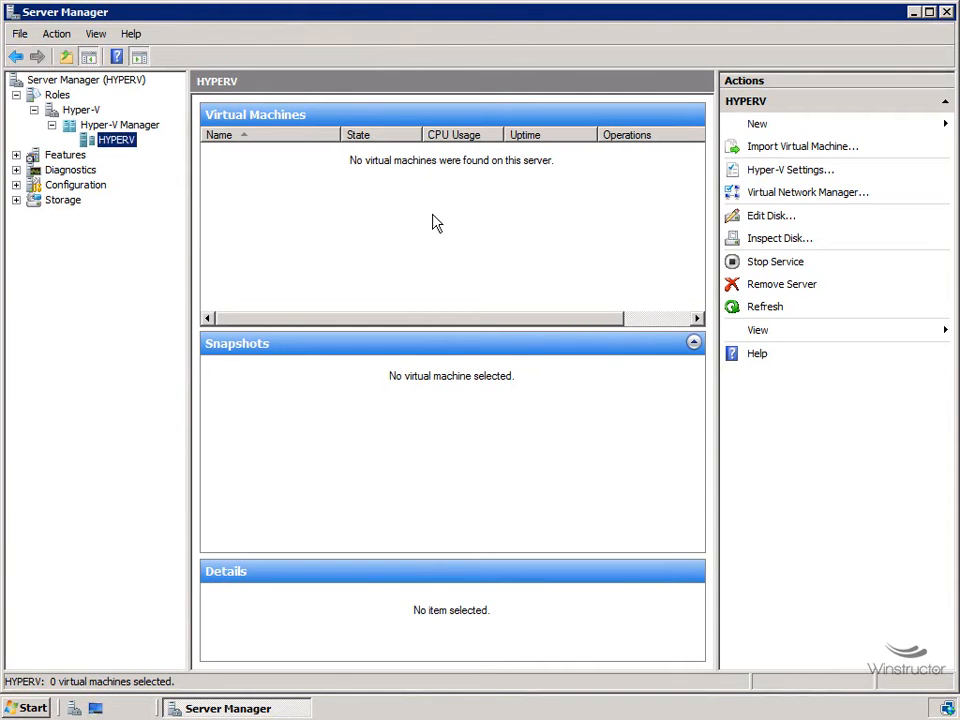
Step: Choose New > Virtual Machine for the HYPERV server to launch the wizard
right_click(120, 143)
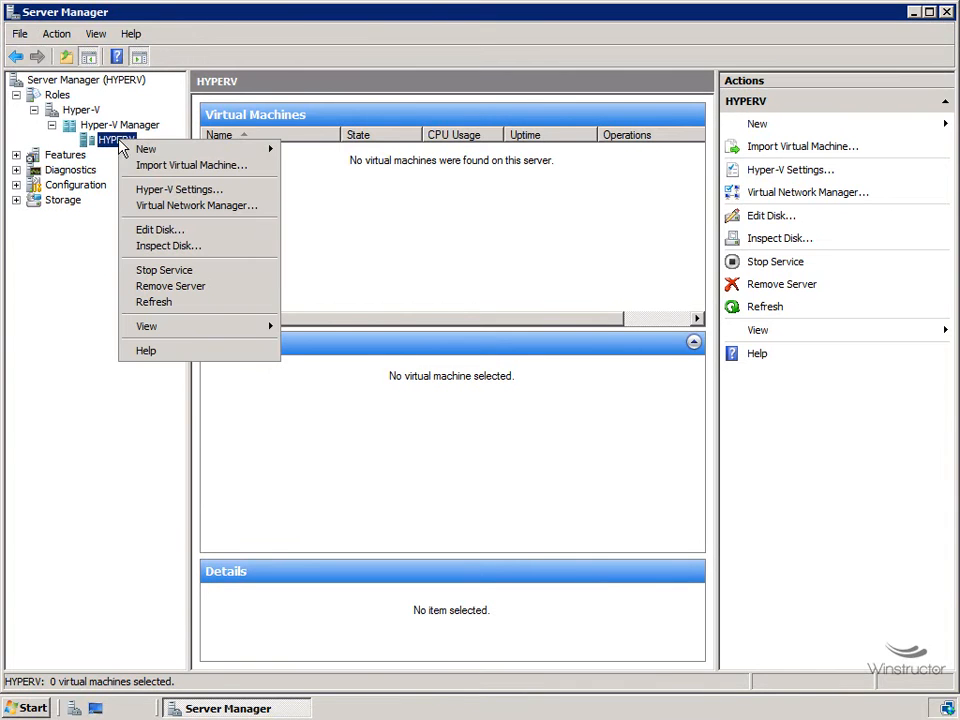
mouse_move(156, 150)
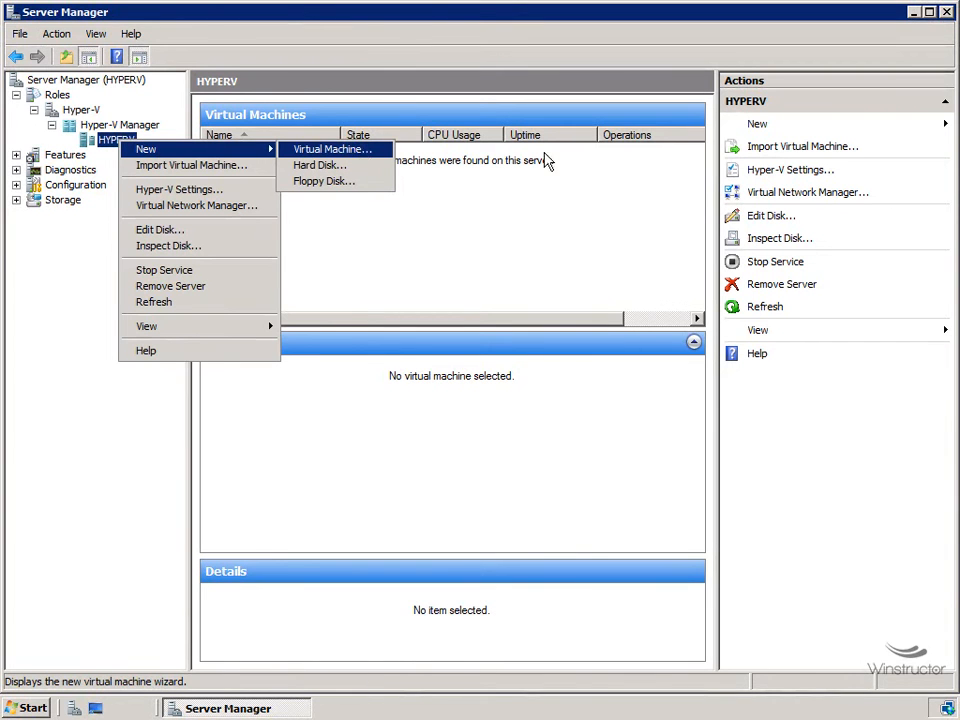
click(758, 124)
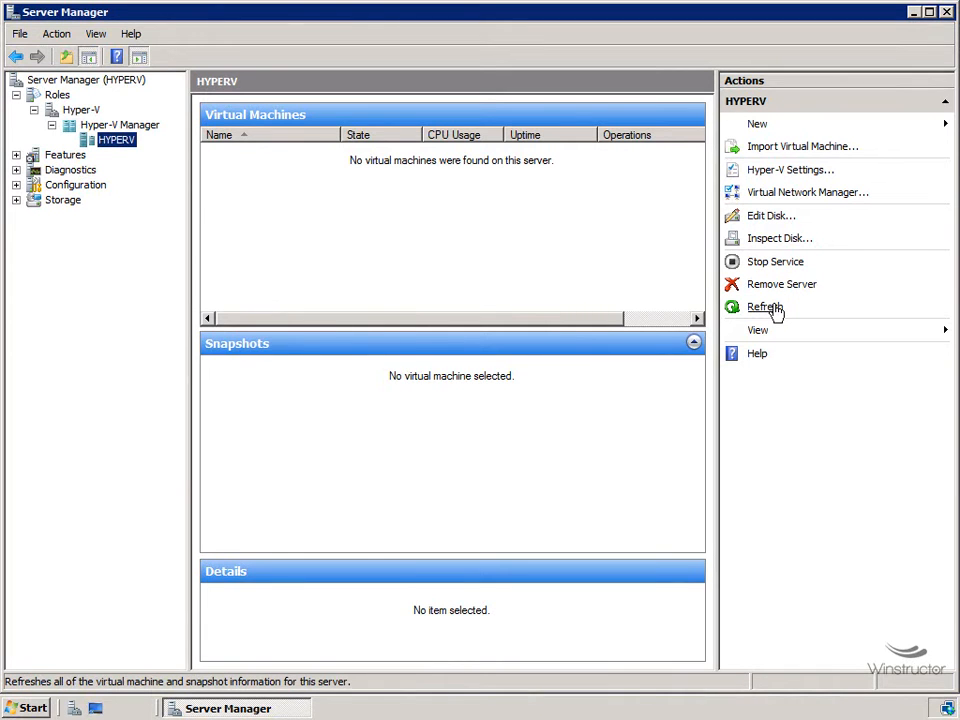
click(894, 123)
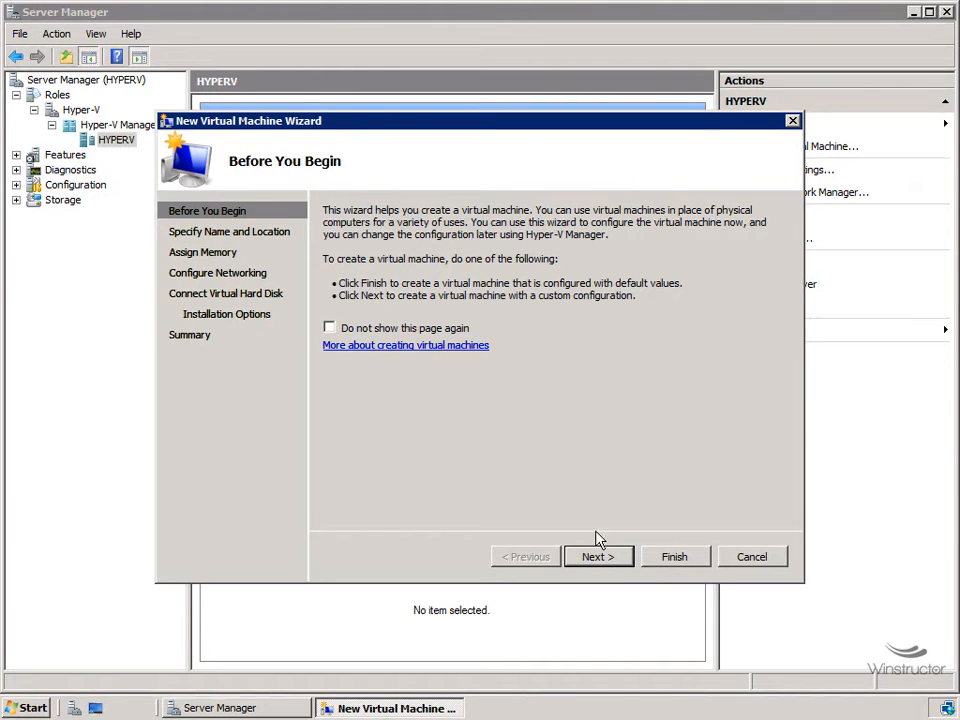
Step: Move past Before You Begin and name the virtual machine 'Windows 2008'
click(606, 559)
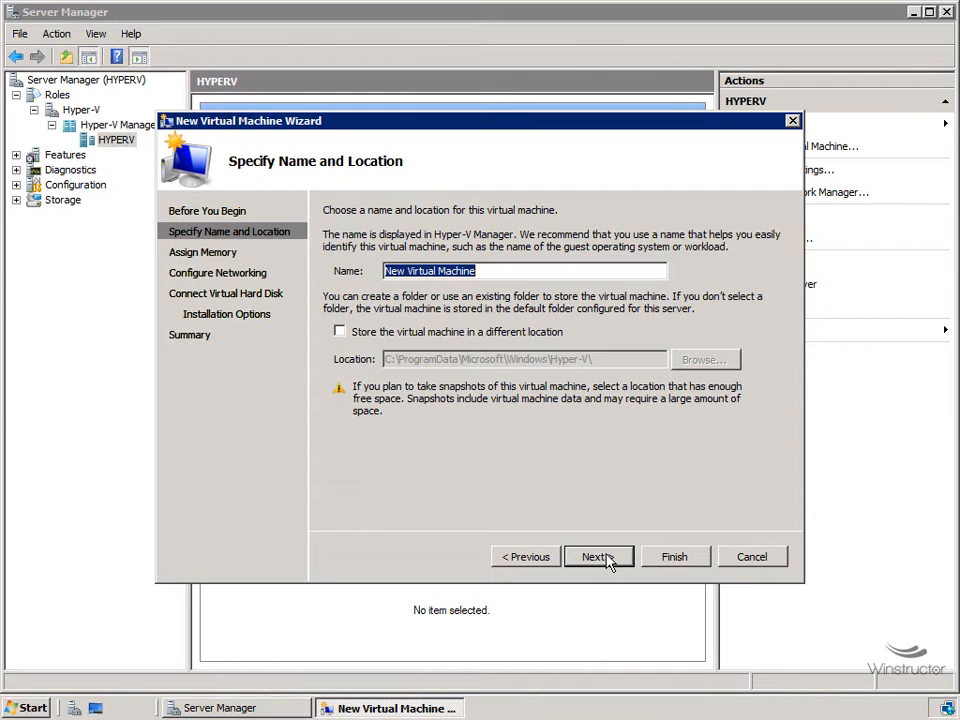
text(Windows 200)
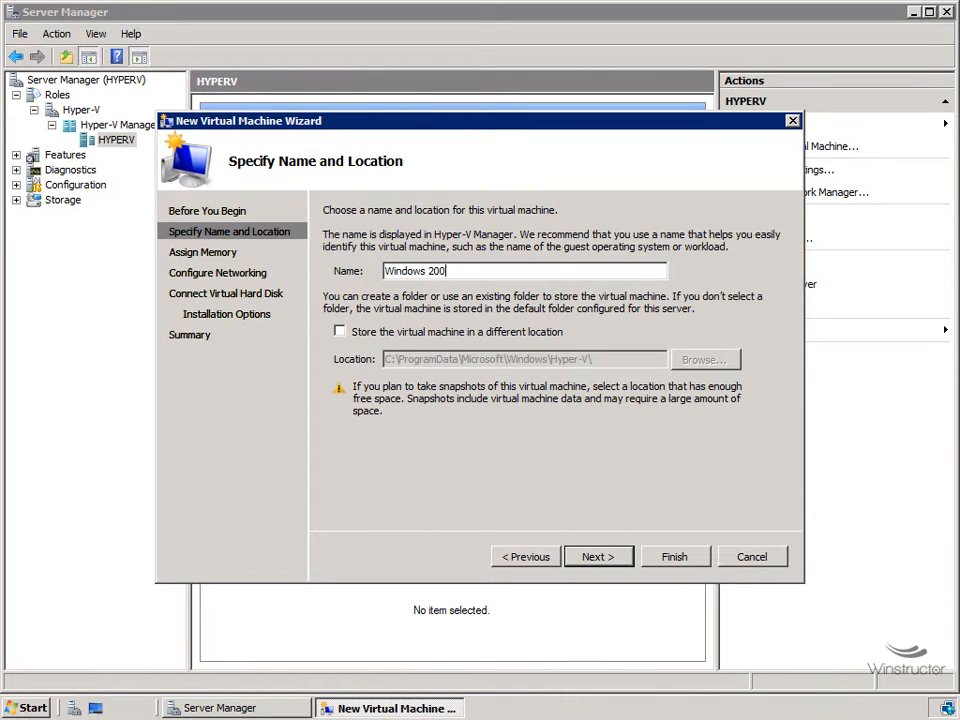
text(8)
Step: Store the virtual machine in a different location: a newly created folder C:\VM
click(443, 336)
click(704, 360)
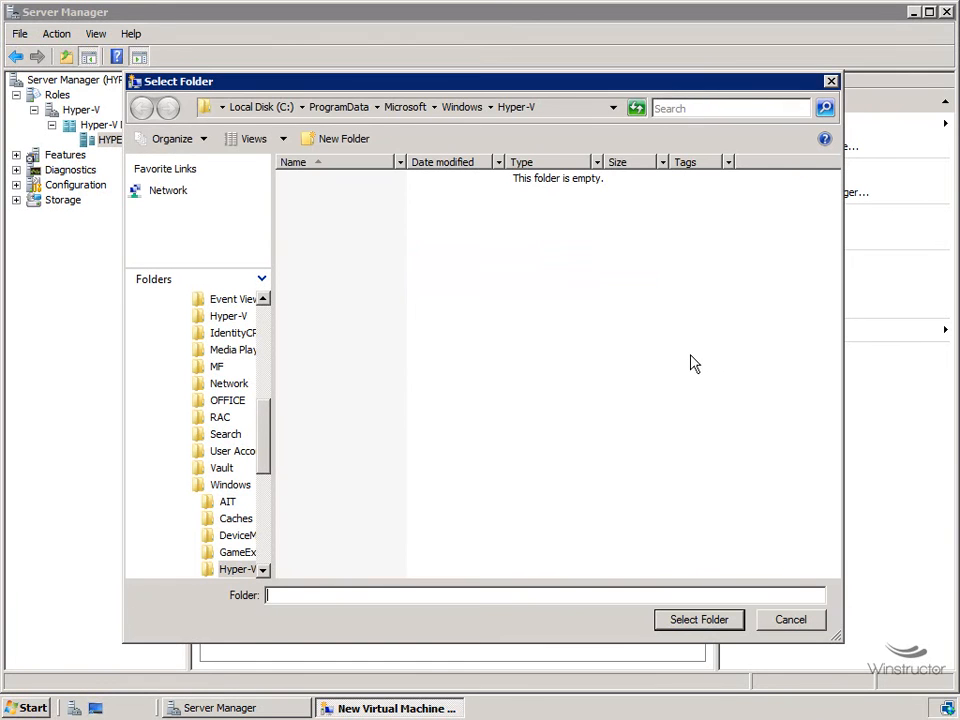
click(257, 108)
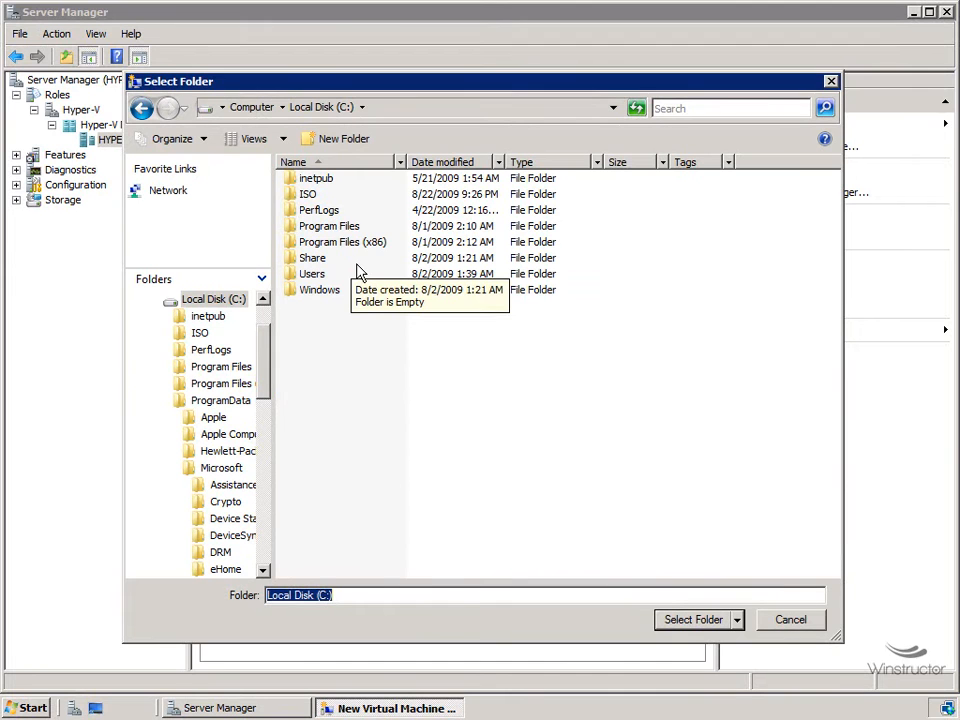
click(349, 148)
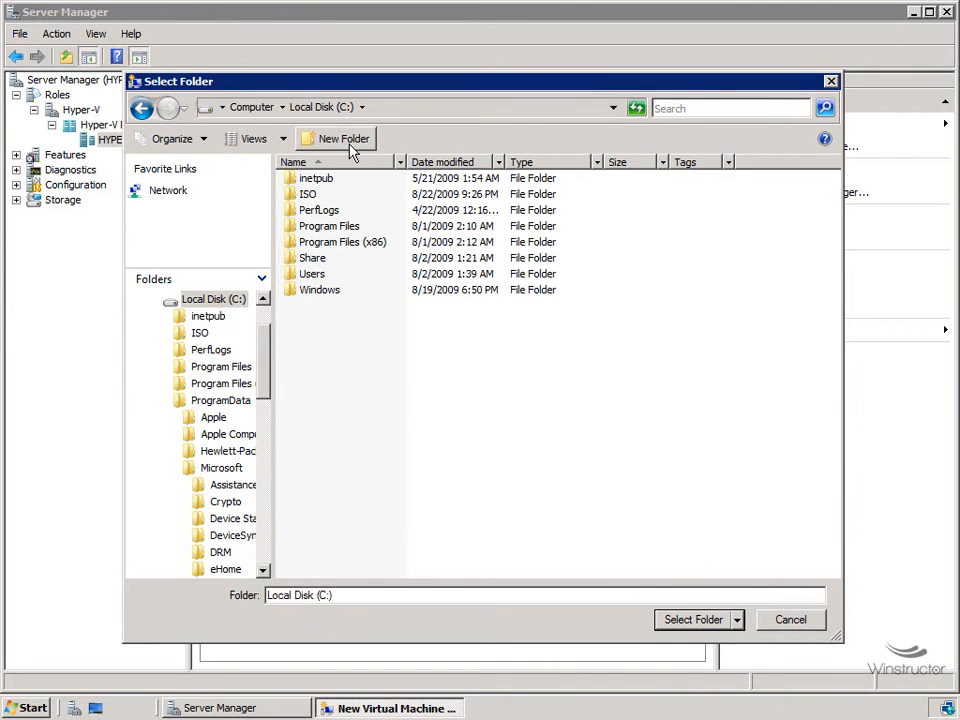
text(VM)
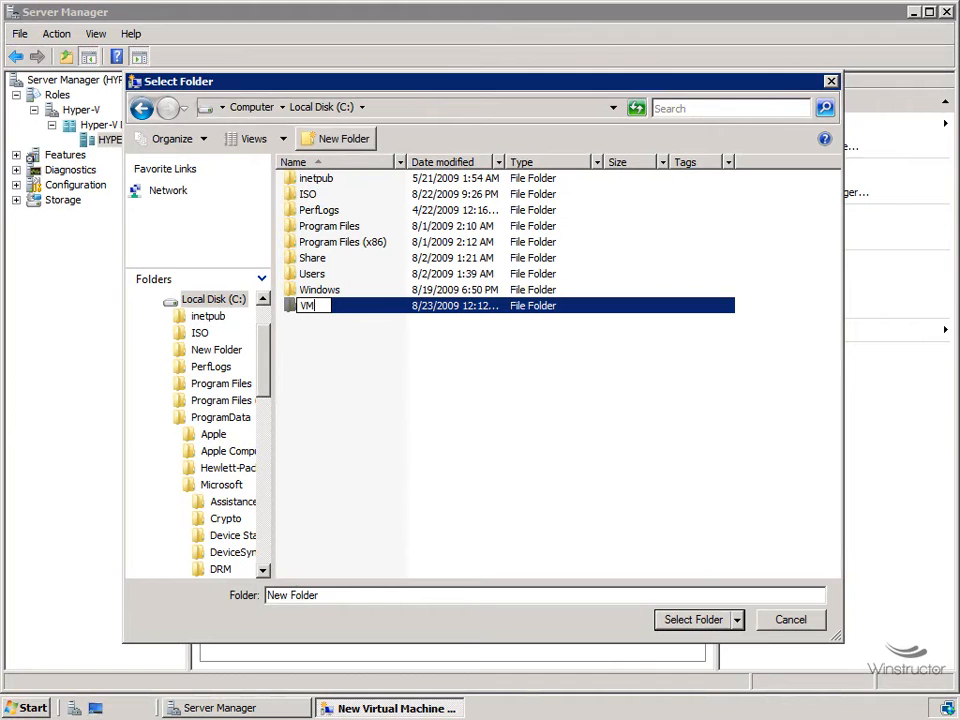
click(375, 343)
double_click(313, 306)
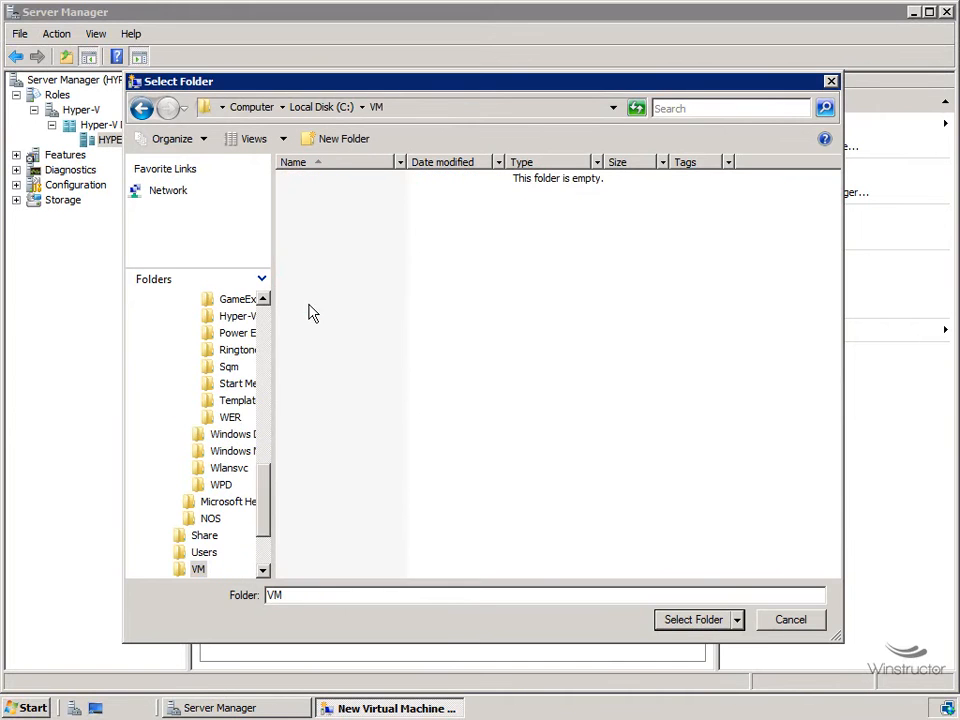
click(707, 620)
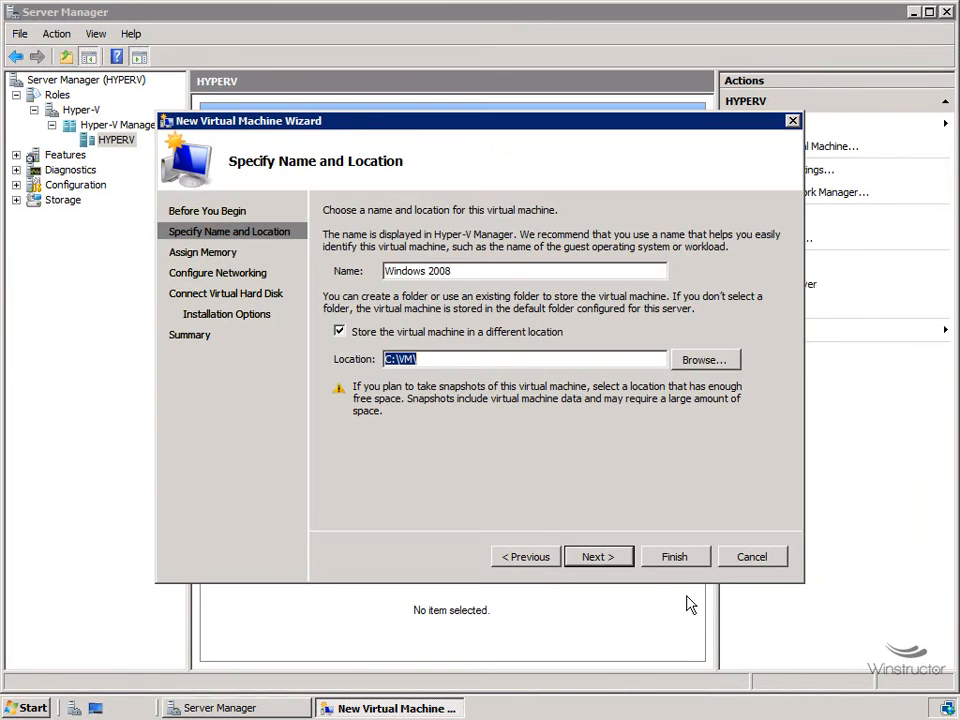
Step: Advance to the Assign Memory page, which proposes the default 512 MB
click(624, 561)
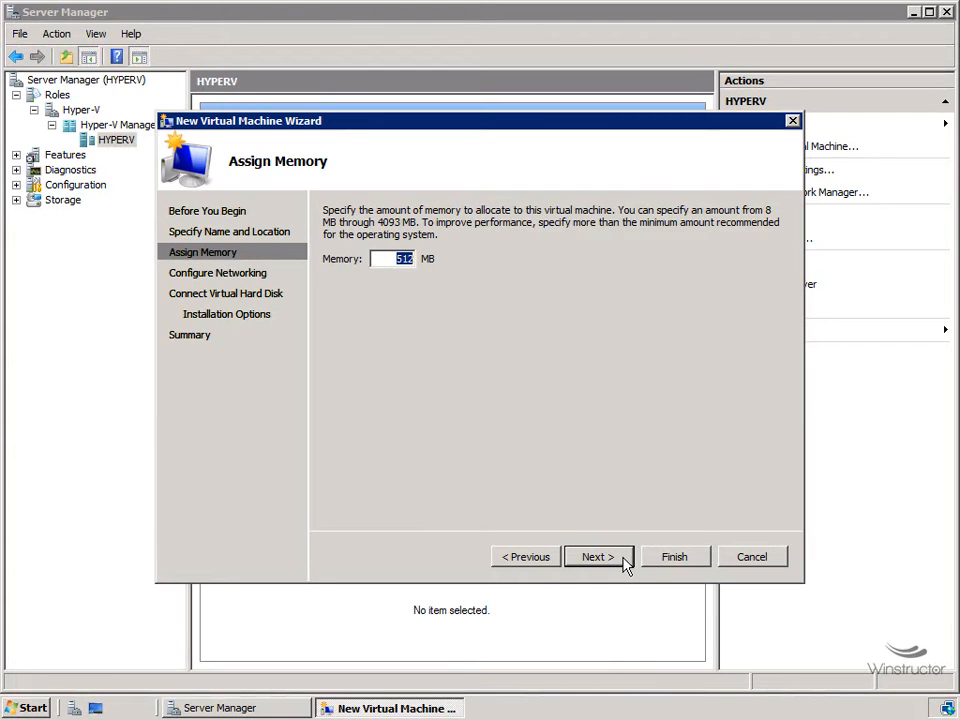
Step: Accept 512 MB of memory and continue toward Configure Networking
click(624, 565)
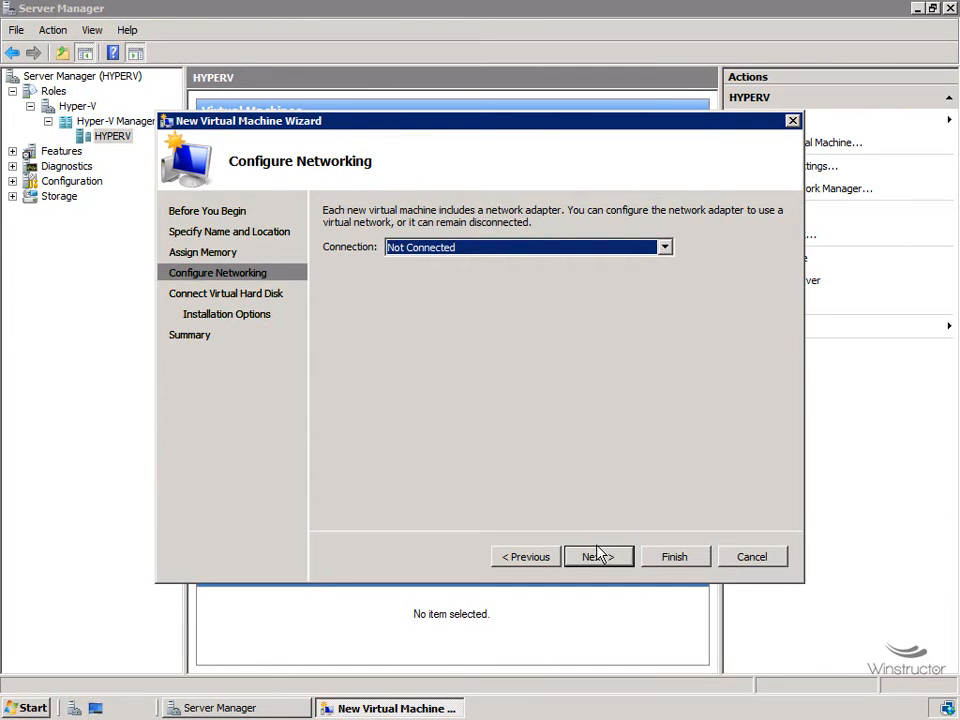
Step: Set the network connection to Lab and continue to the virtual hard disk page
click(505, 247)
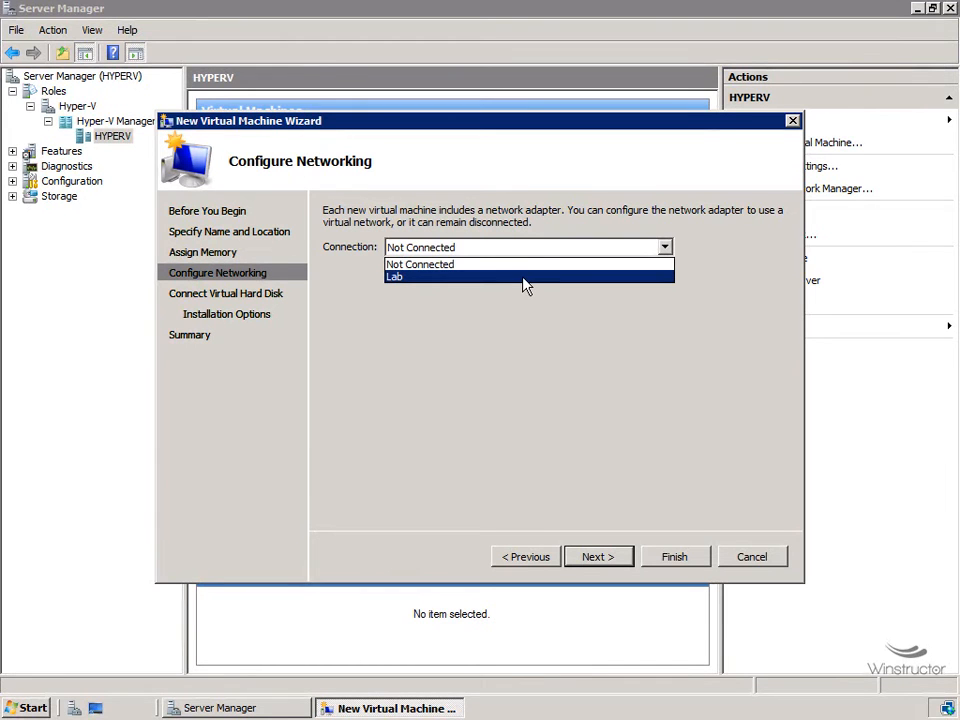
click(525, 277)
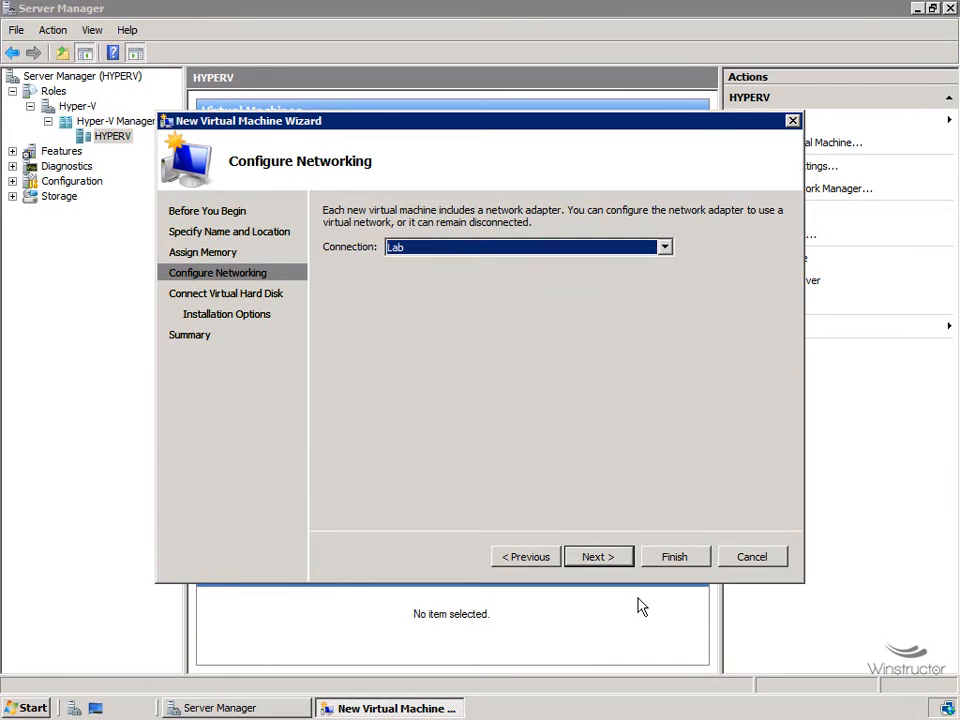
click(598, 556)
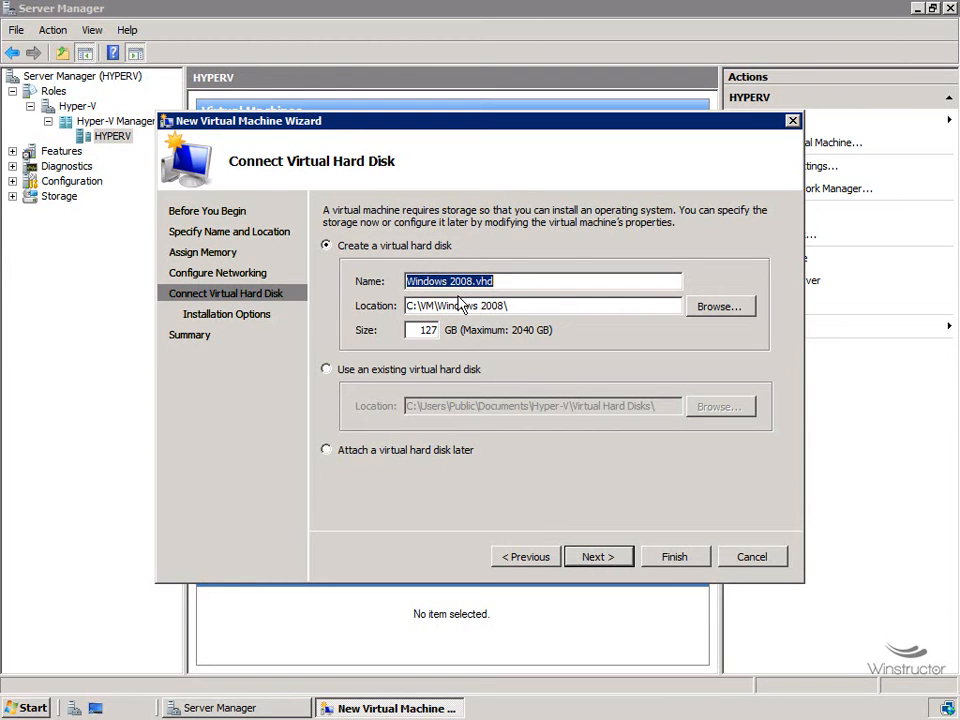
Step: Select the Windows 2008.vhd name of the new 127 GB disk under C:\VM\Windows 2008\
drag(472, 281, 526, 286)
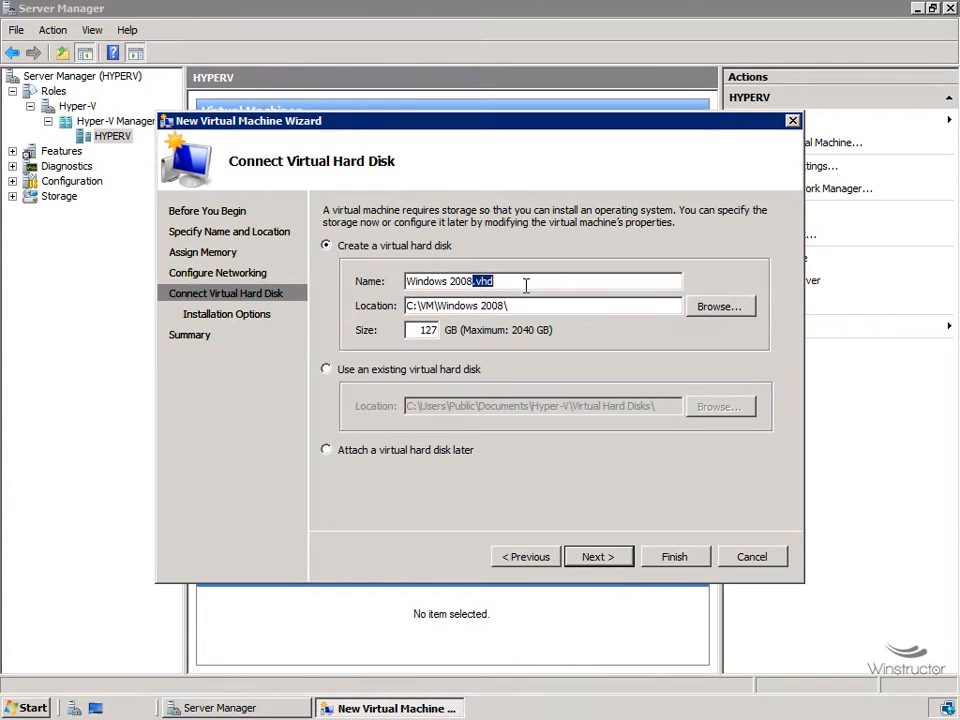
drag(526, 285, 403, 288)
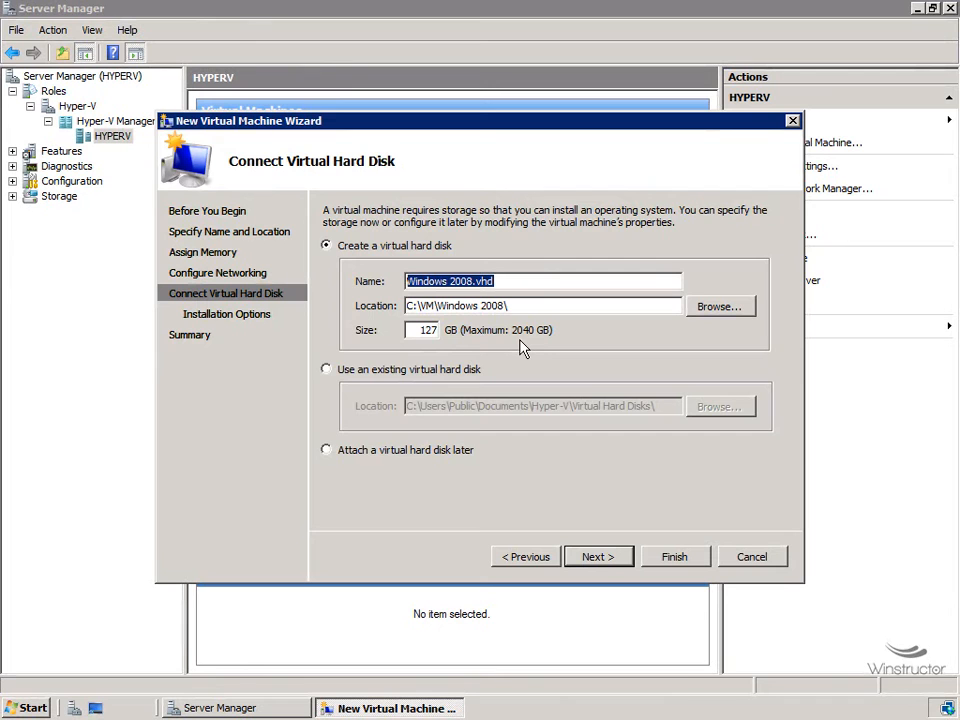
Step: Continue from the virtual hard disk settings to the Installation Options page
click(598, 557)
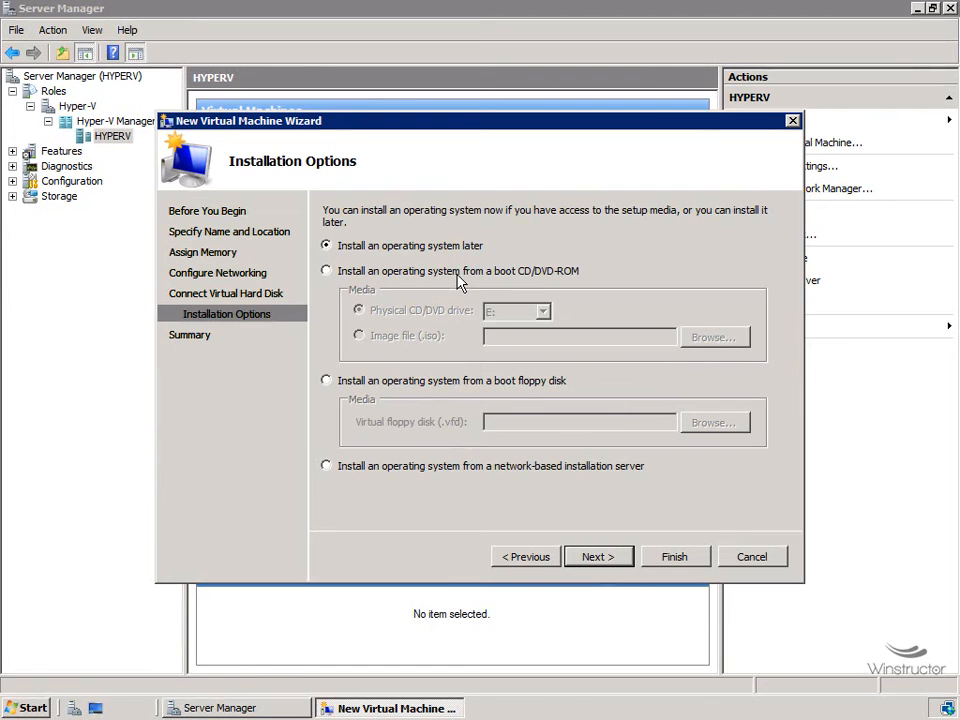
Step: Choose installing the OS from a boot CD/DVD ISO image file and browse for it
click(520, 275)
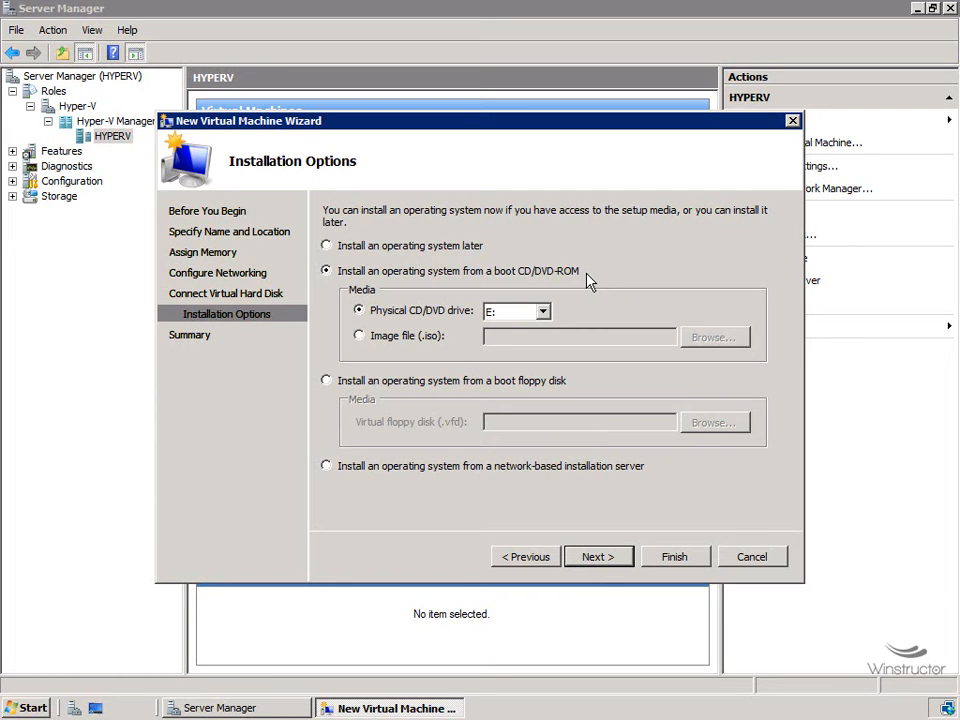
click(400, 336)
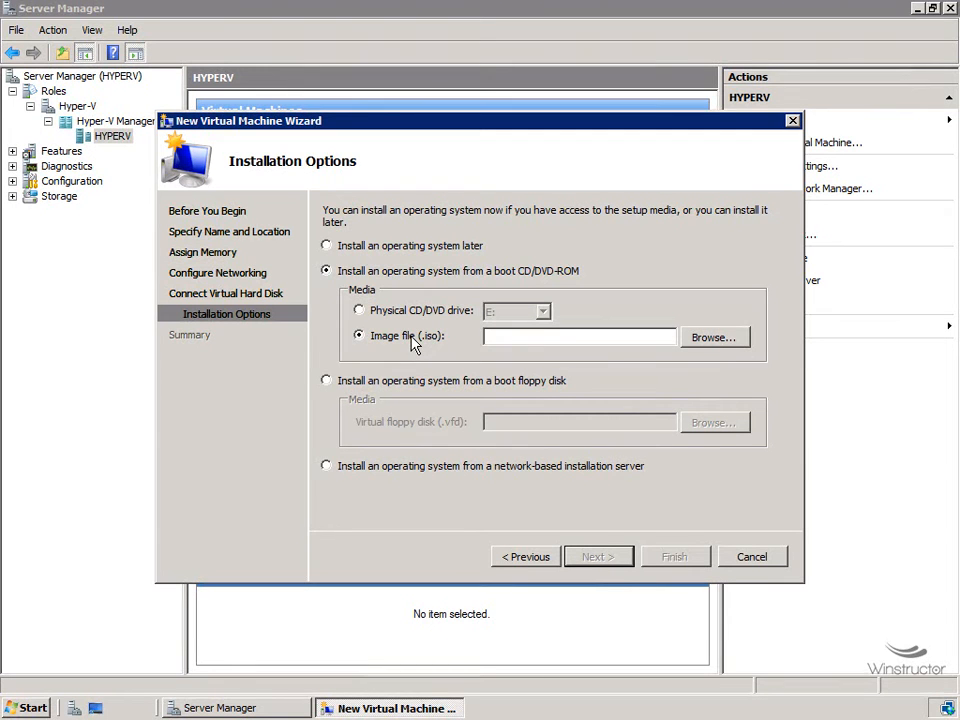
click(698, 342)
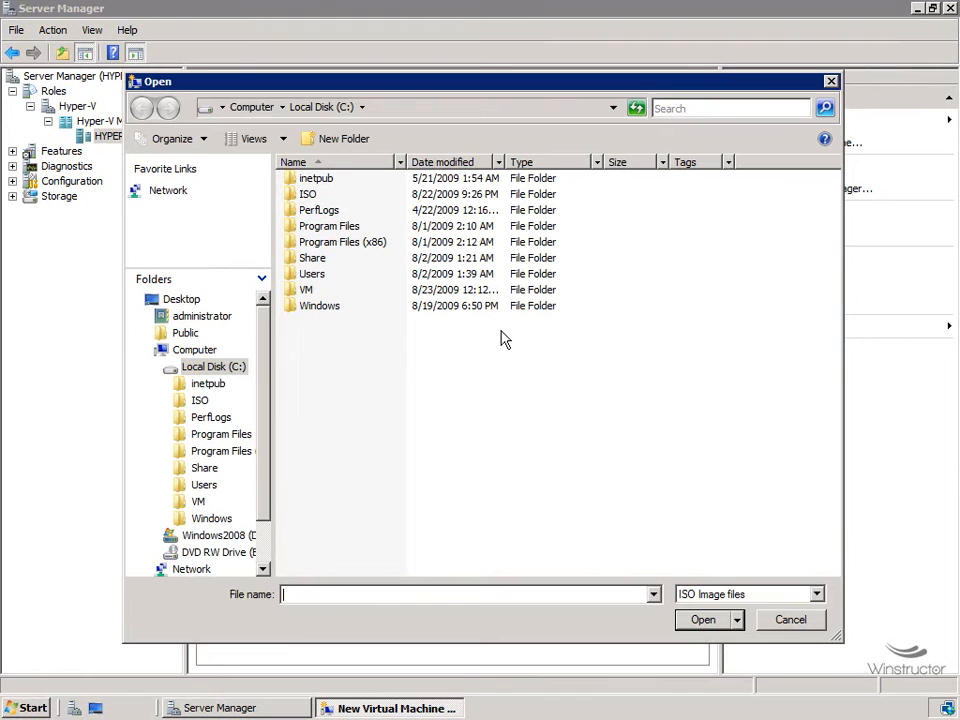
Step: Pick the x64 Windows Server 2008 datacenter ISO from C:\ISO as the install image
click(310, 194)
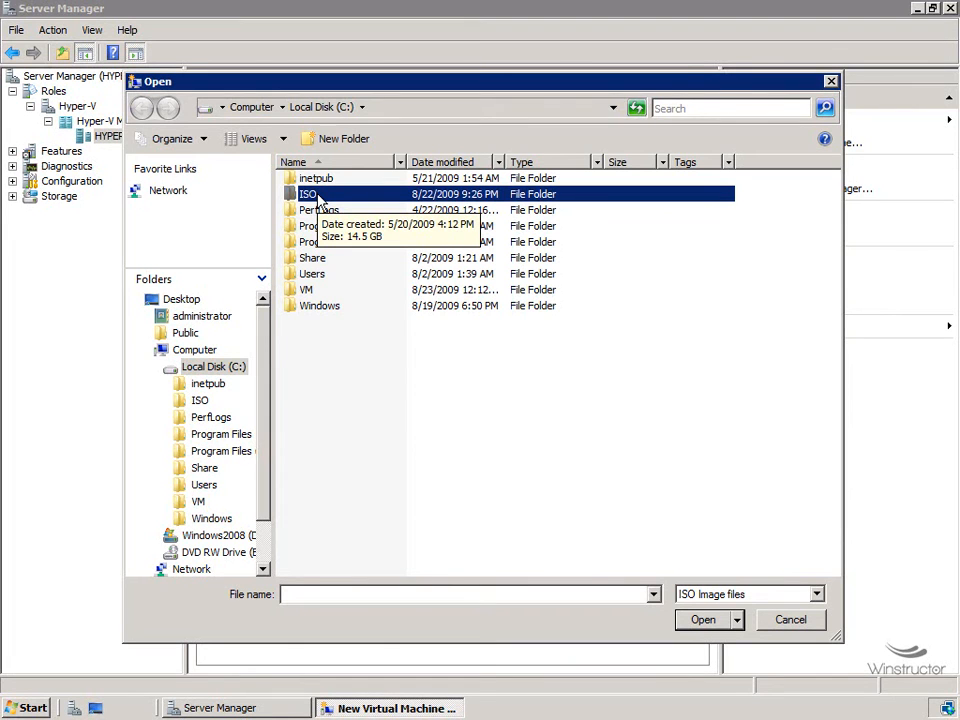
double_click(318, 196)
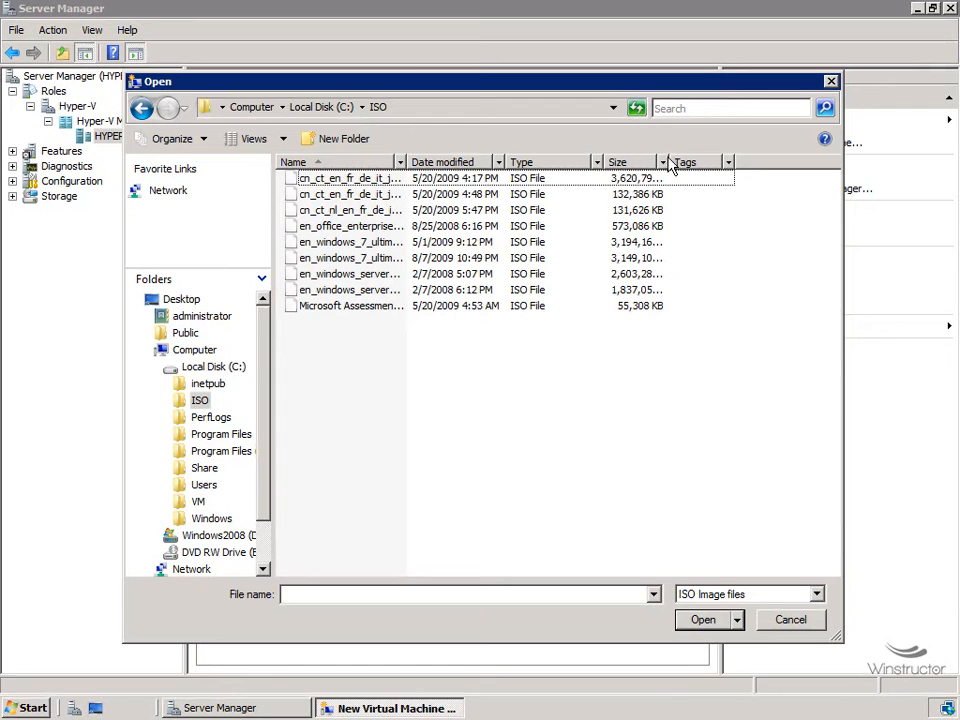
drag(670, 166, 676, 172)
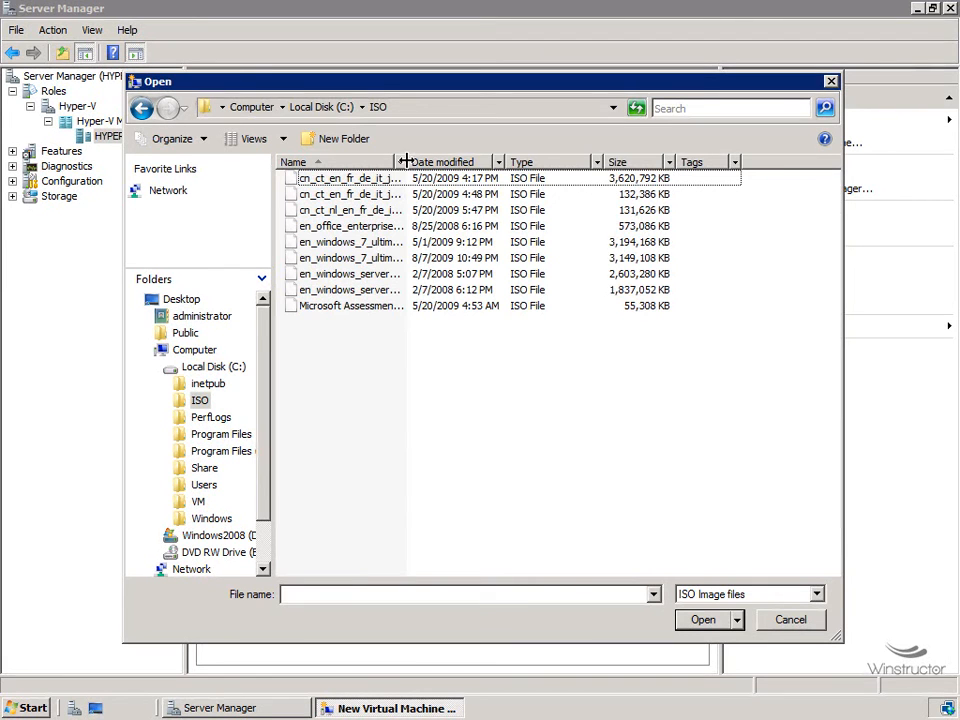
double_click(406, 162)
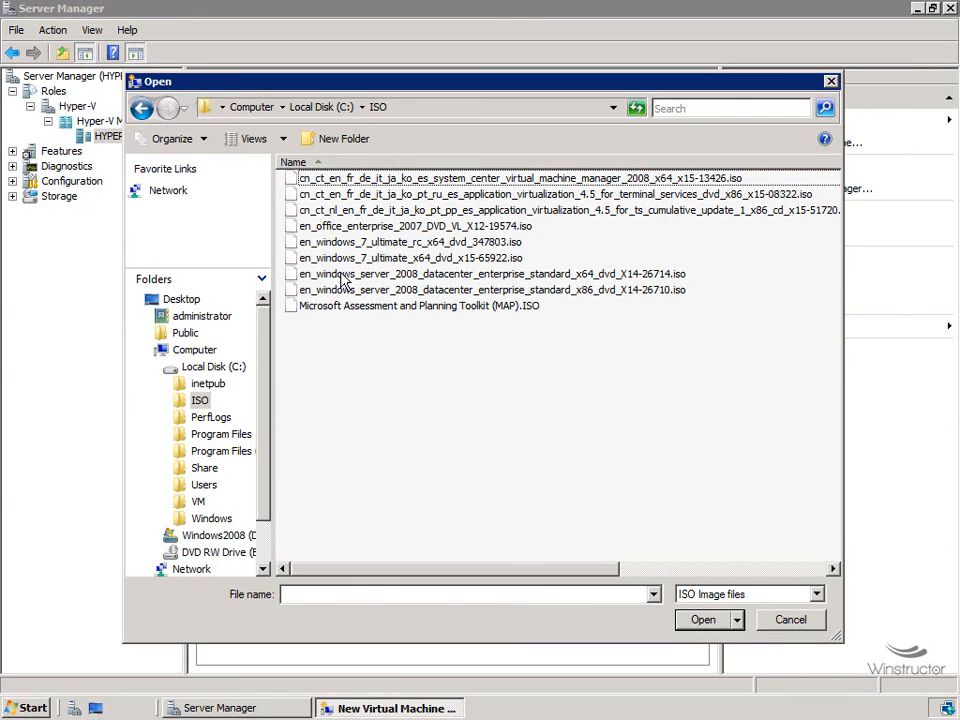
click(438, 275)
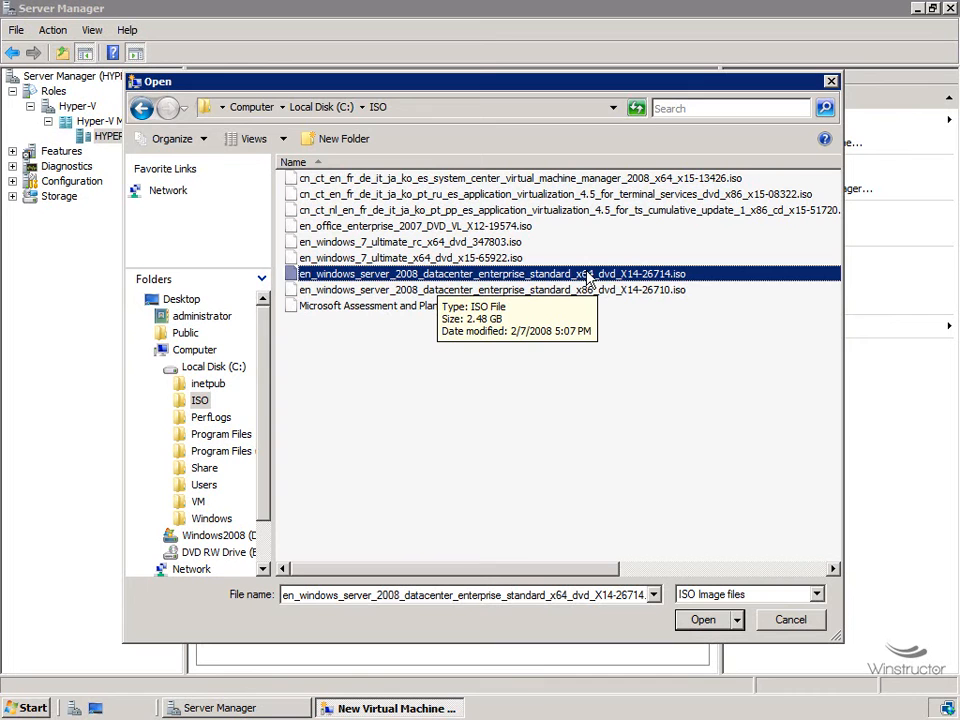
click(703, 620)
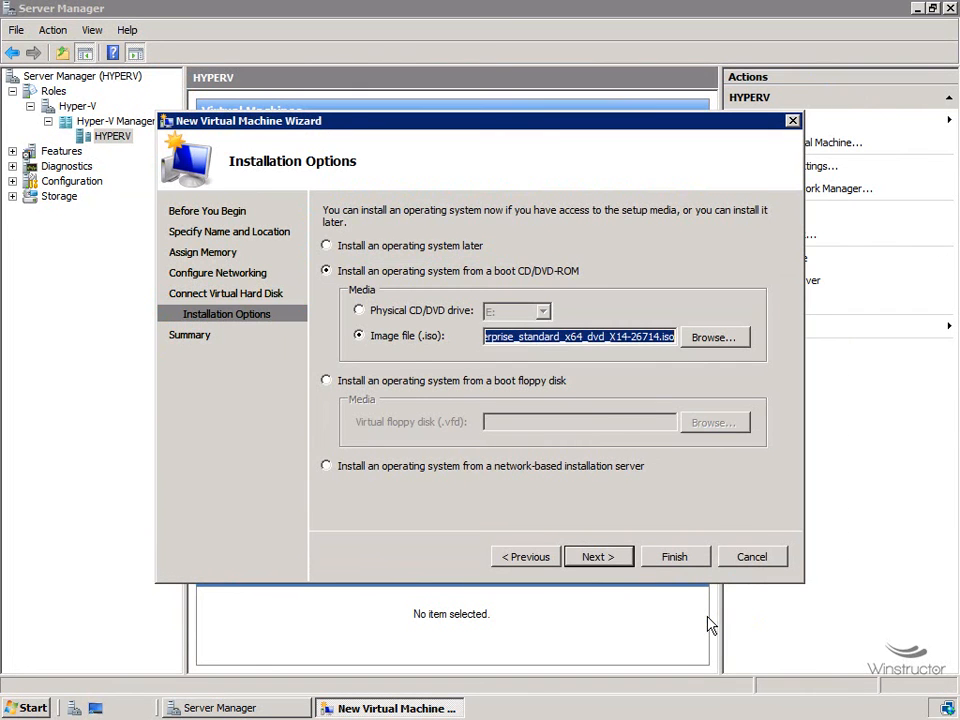
Step: Go to the wizard's Summary page and finish creating the Windows 2008 virtual machine
click(619, 559)
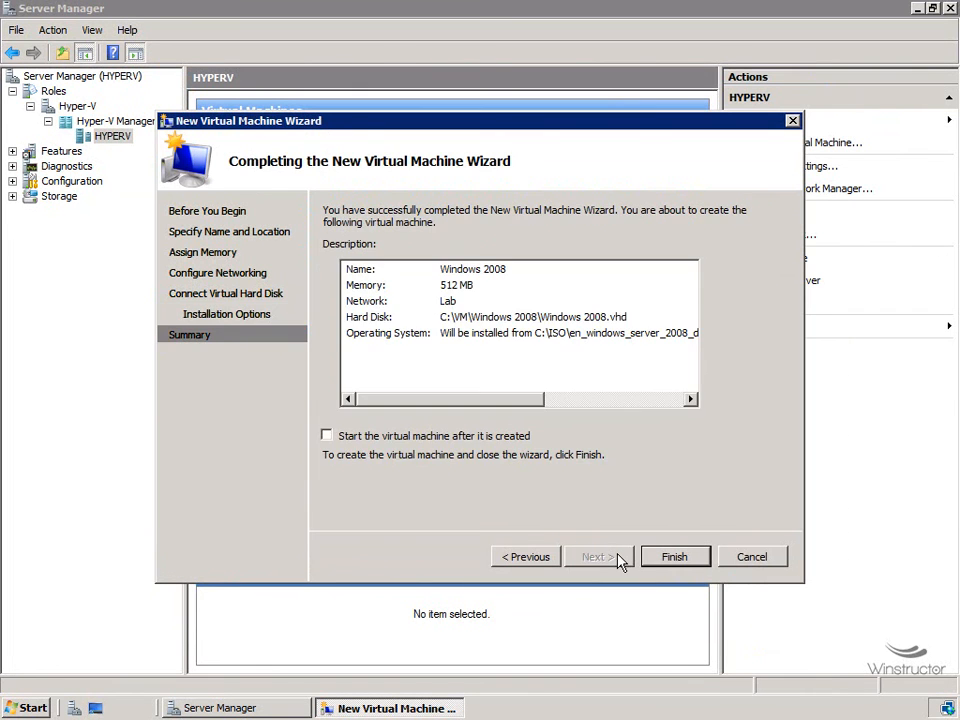
click(697, 558)
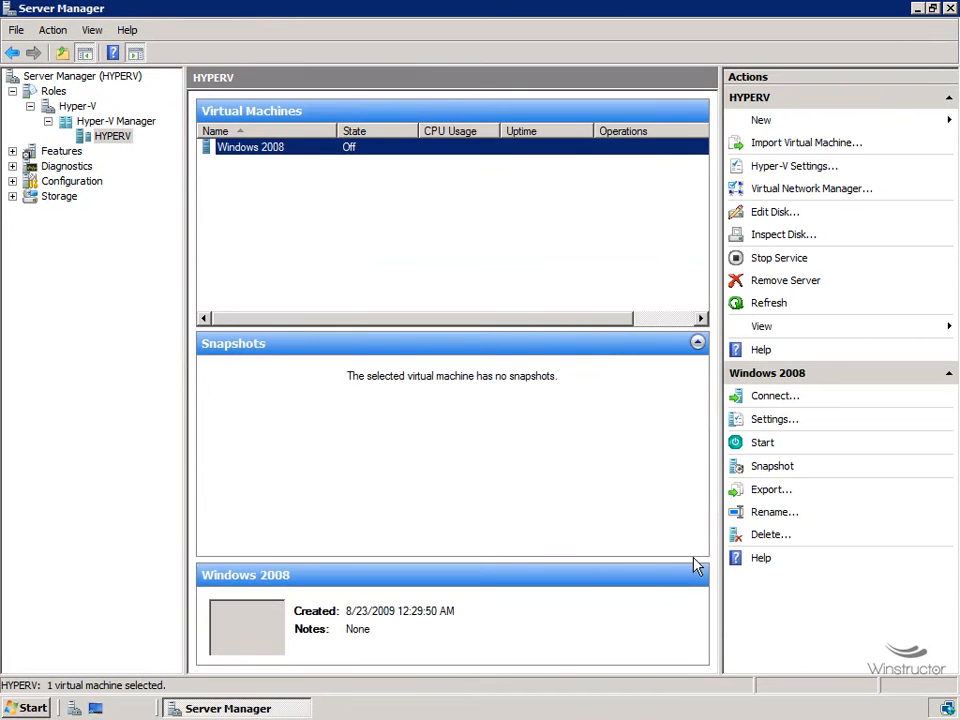
Step: Connect to the Windows 2008 VM and arrange its console window beside Hyper-V Manager's lists
right_click(357, 153)
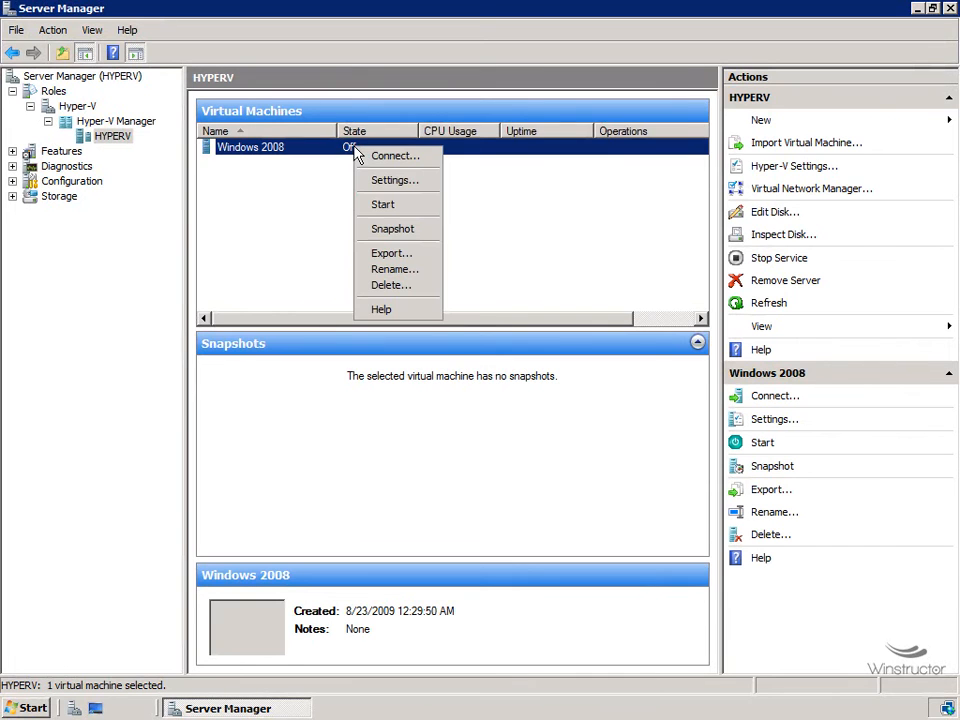
click(412, 158)
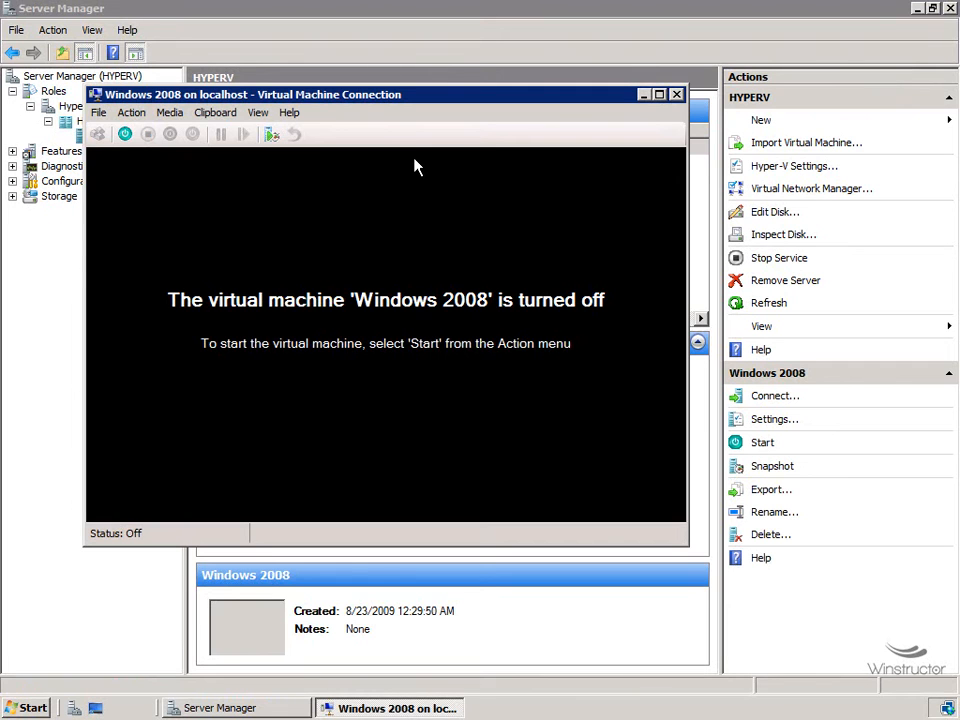
drag(427, 98, 610, 181)
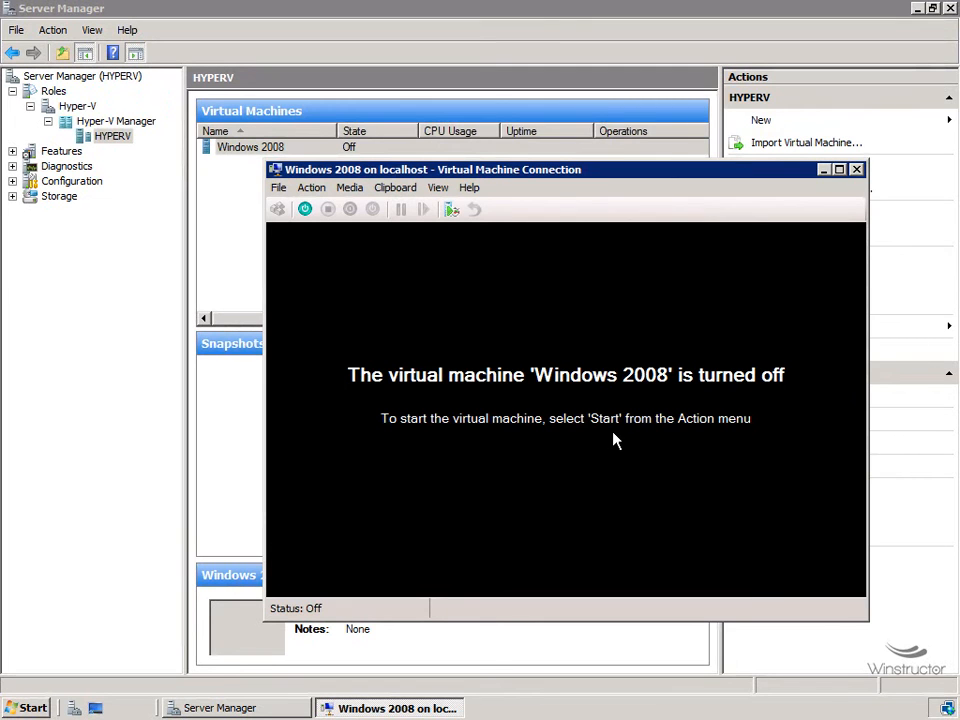
drag(745, 175, 619, 179)
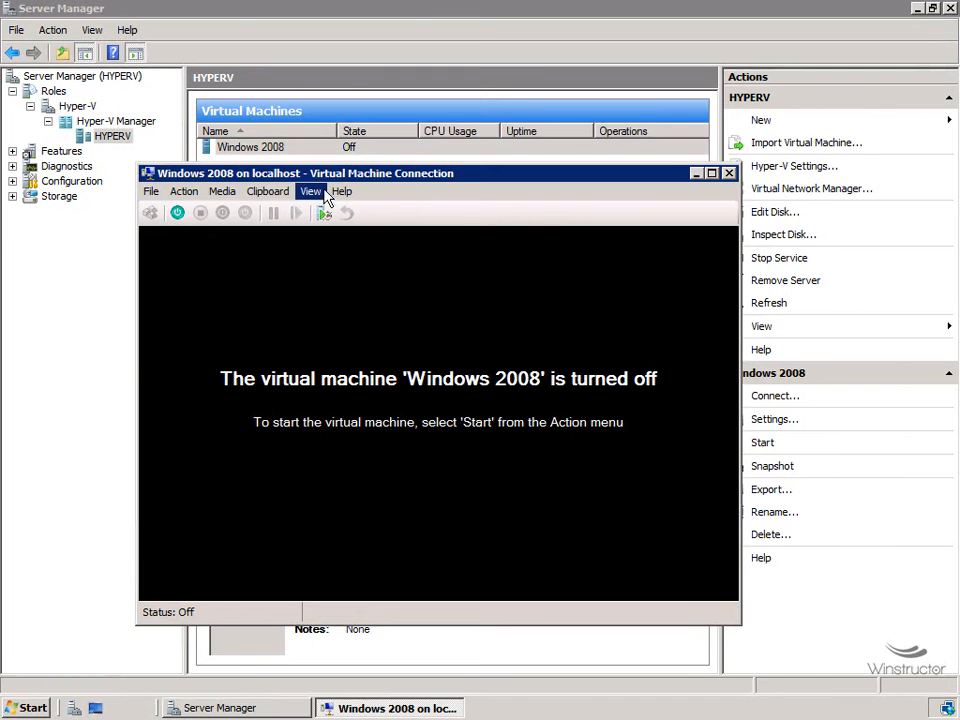
drag(341, 173, 422, 224)
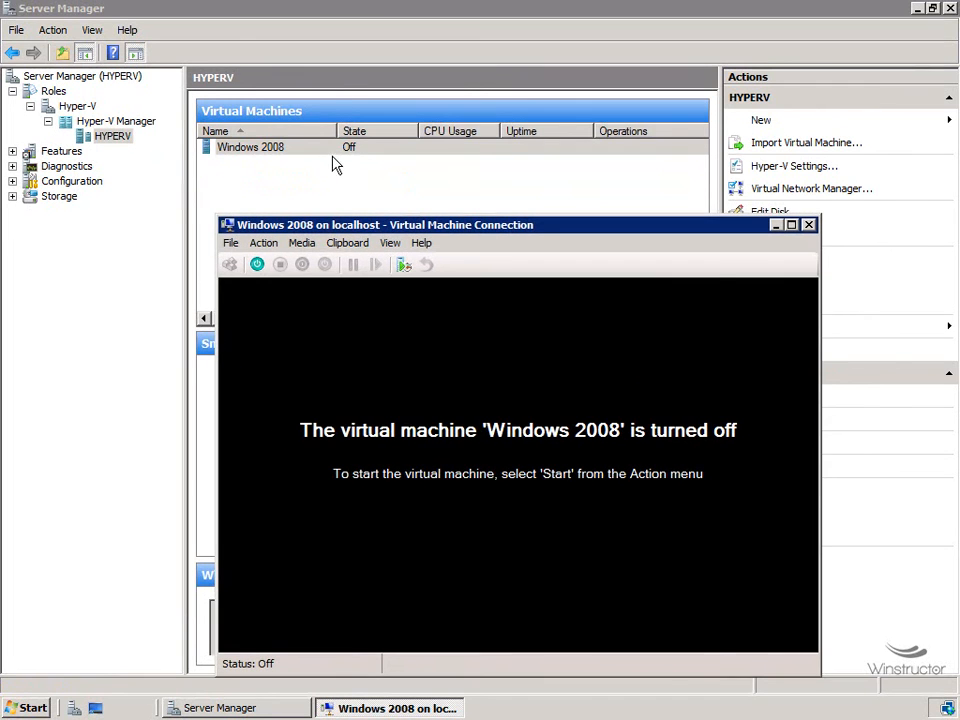
right_click(322, 158)
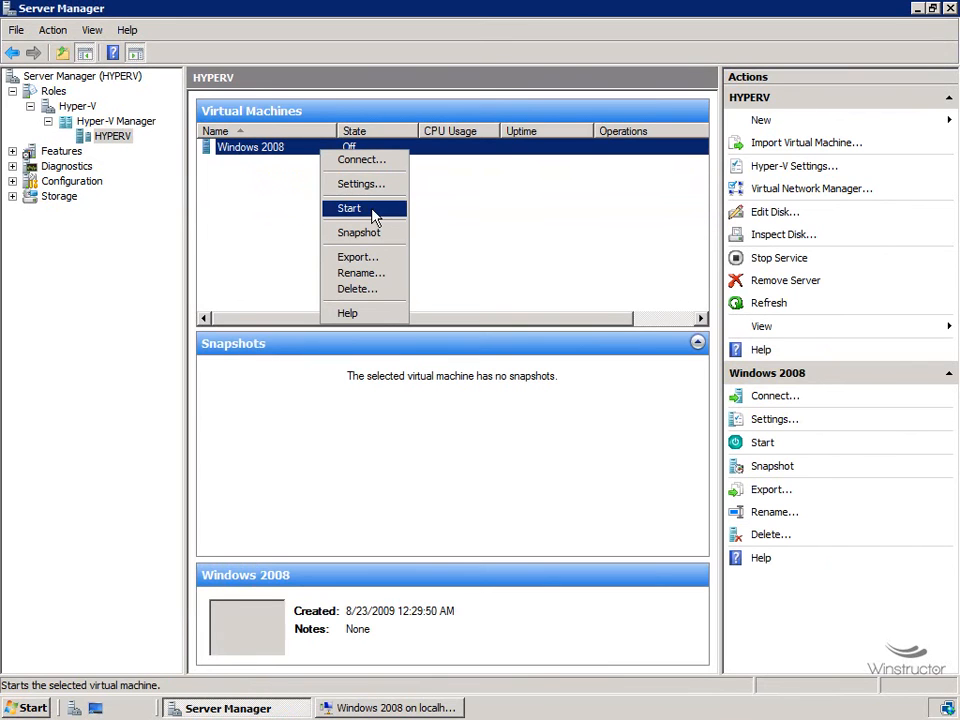
click(415, 709)
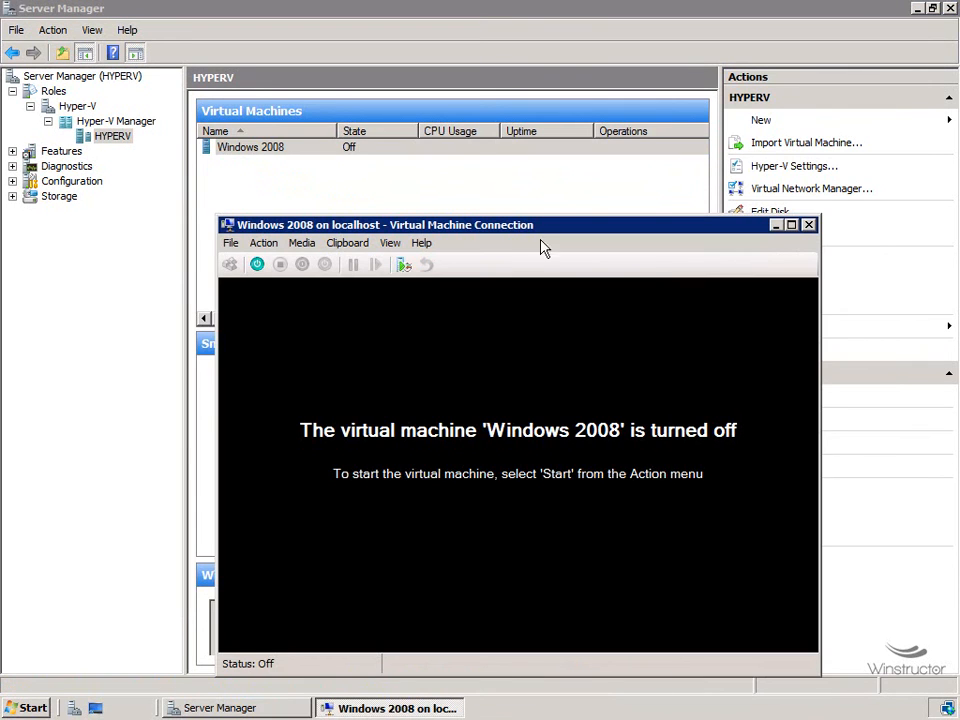
drag(545, 224, 534, 155)
click(262, 175)
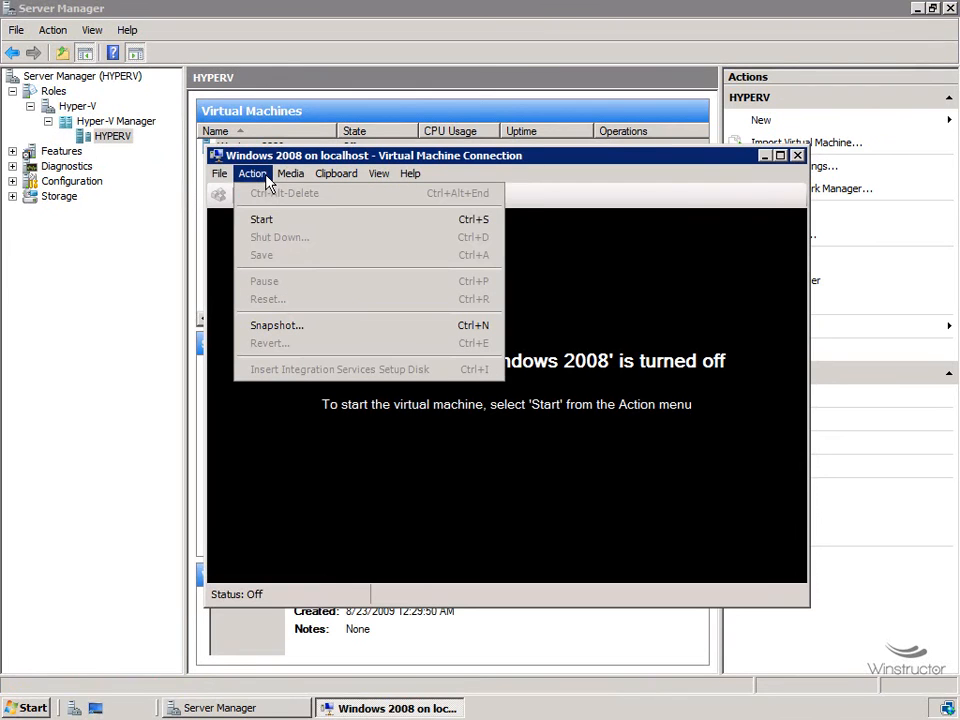
Step: Start the Windows 2008 VM from the Action menu and move its console up-left
click(483, 222)
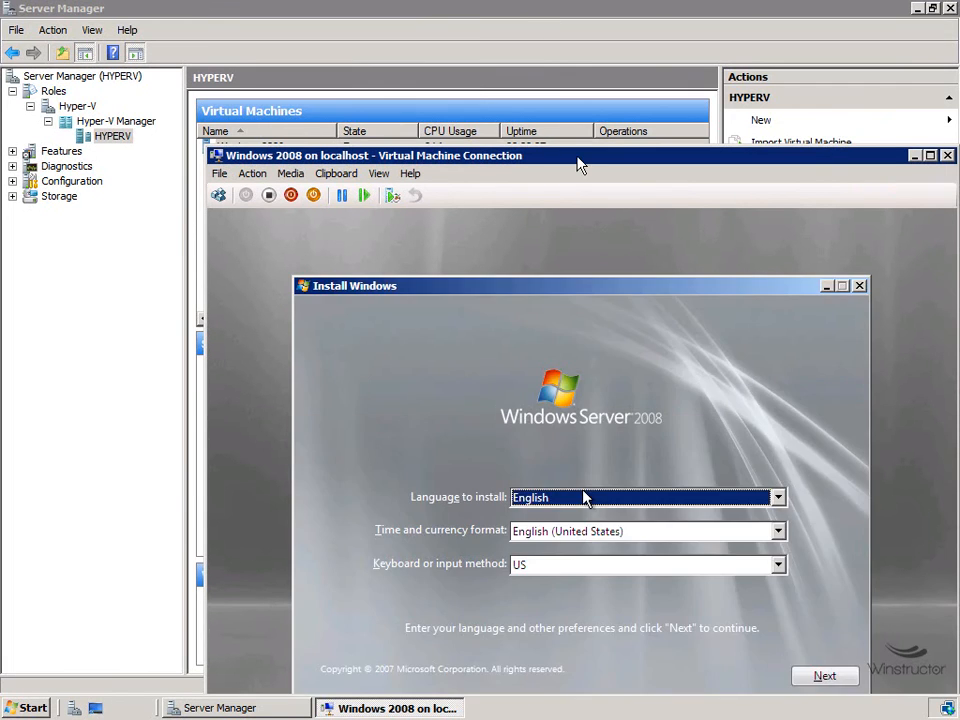
drag(579, 158, 553, 58)
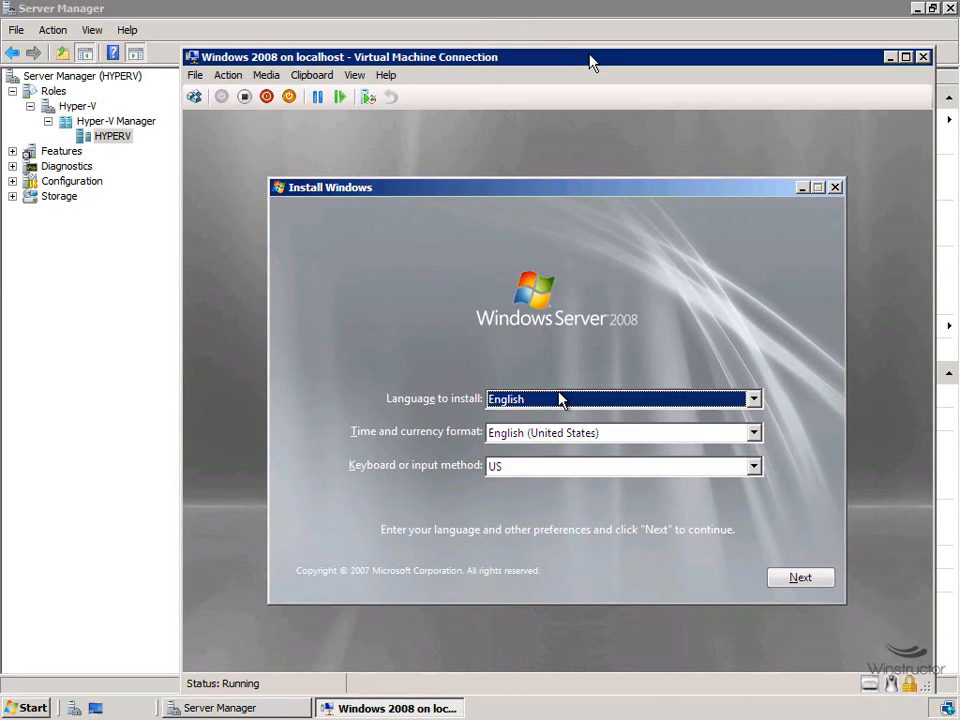
Step: Keep the default language settings, choose Install now, and accept the selected Server 2008 edition
key(alt+n)
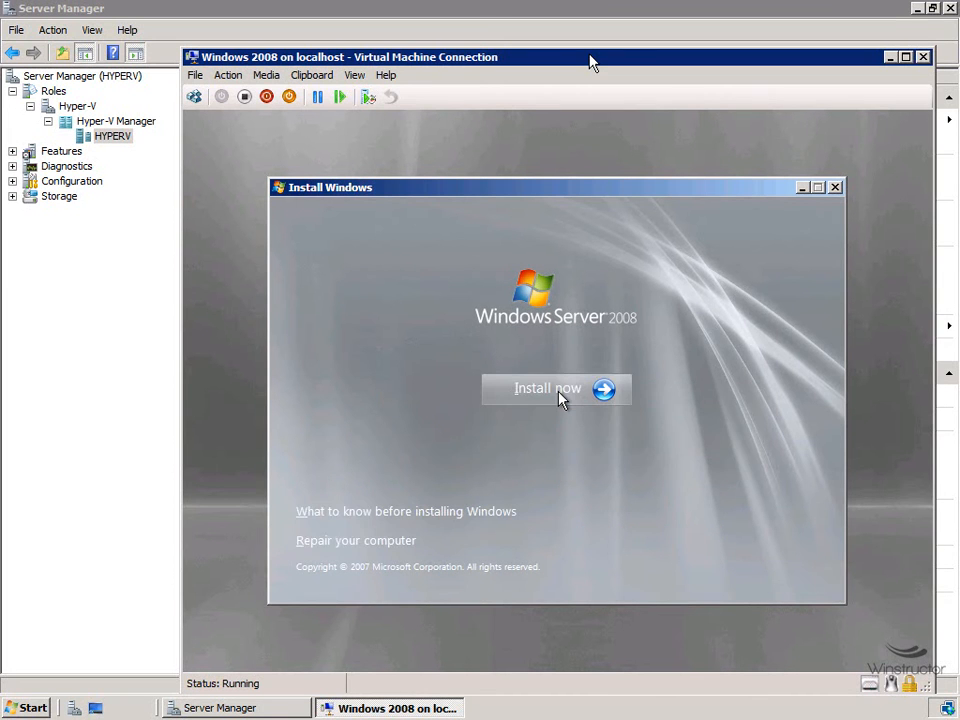
click(560, 398)
key(alt+n)
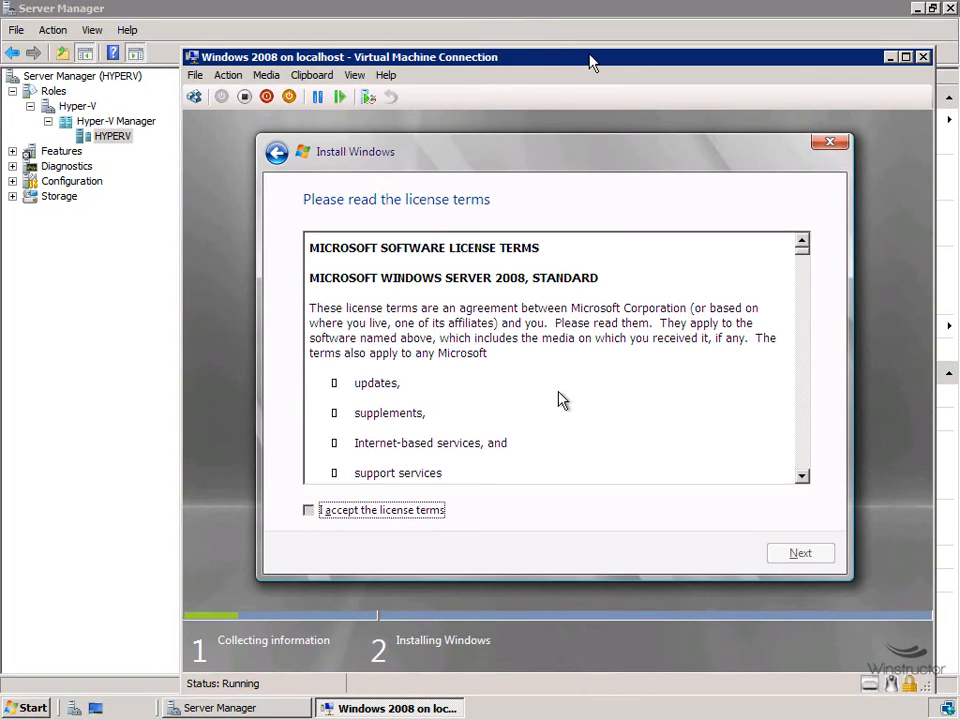
Step: Accept the license, choose a Custom install onto Disk 0, then minimize the console
key(space)
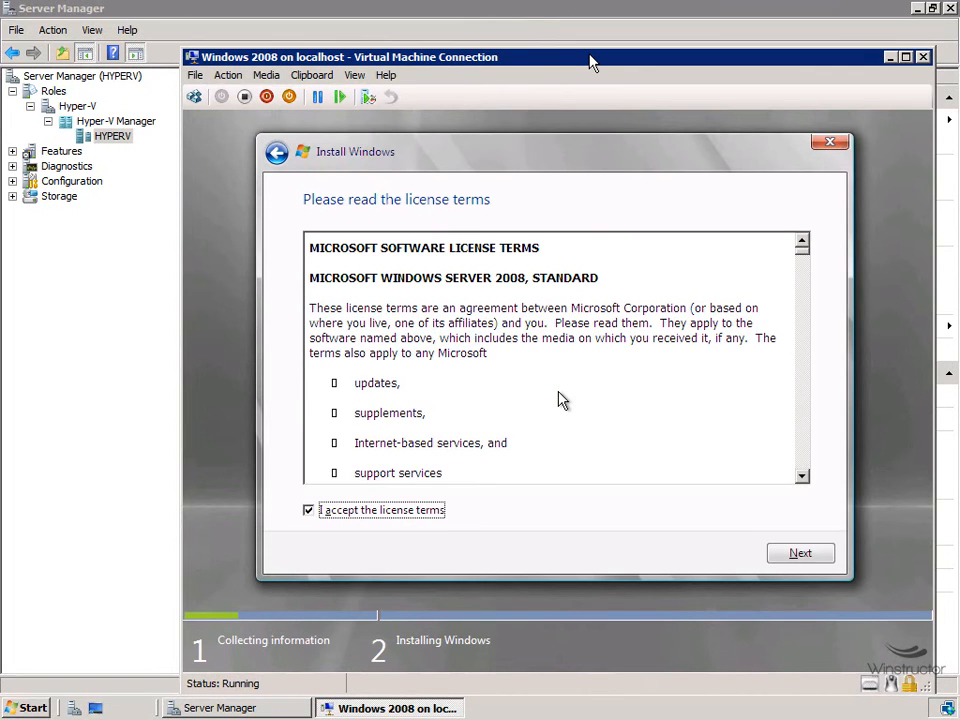
key(Tab)
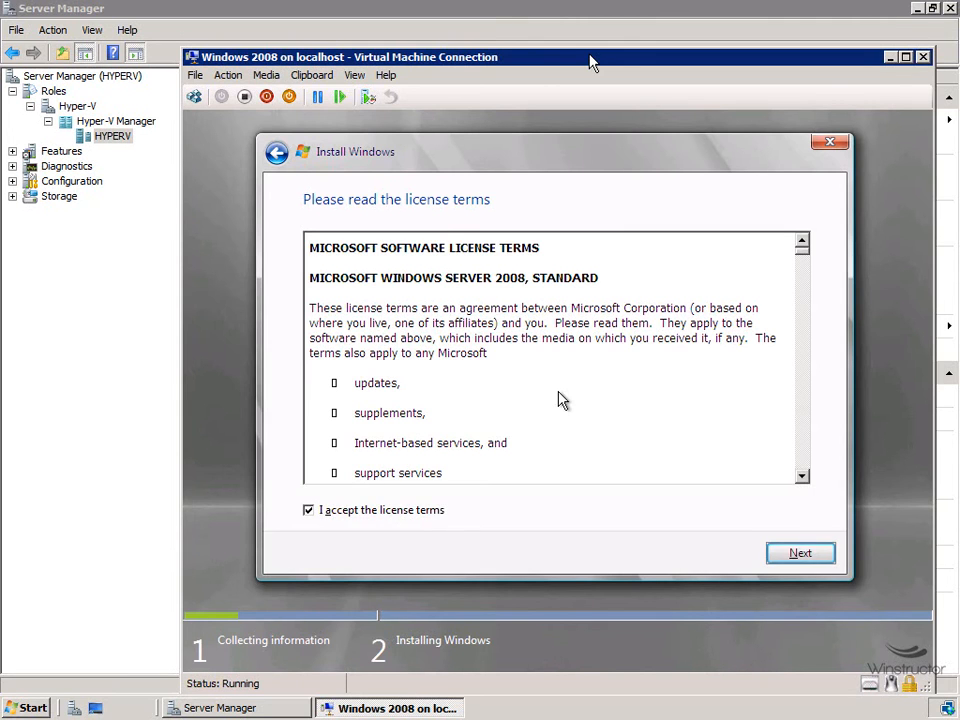
key(Return)
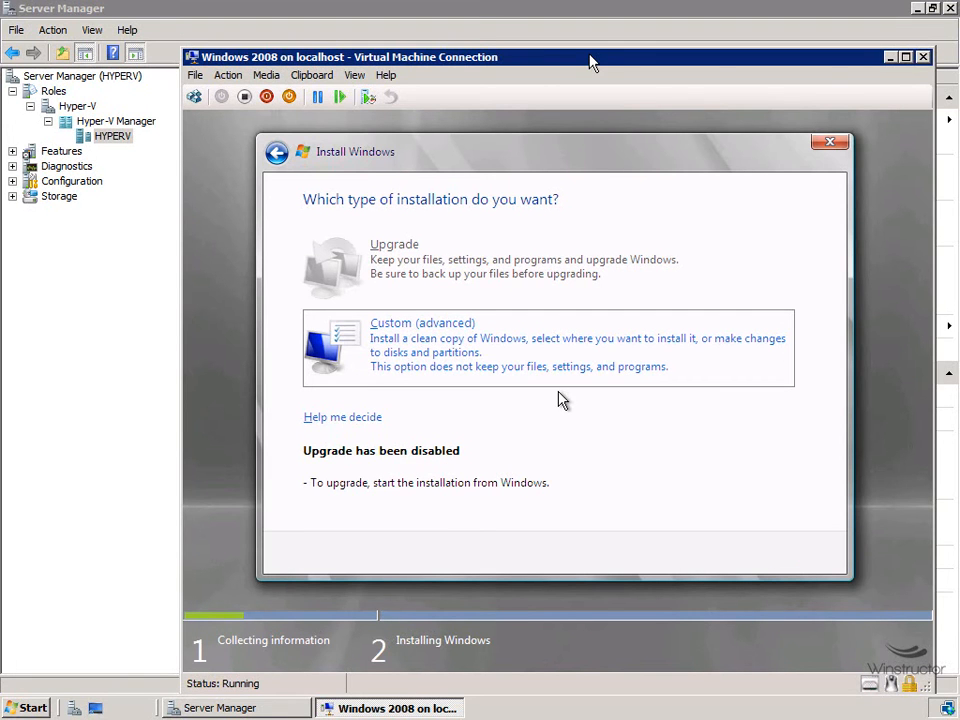
key(Return)
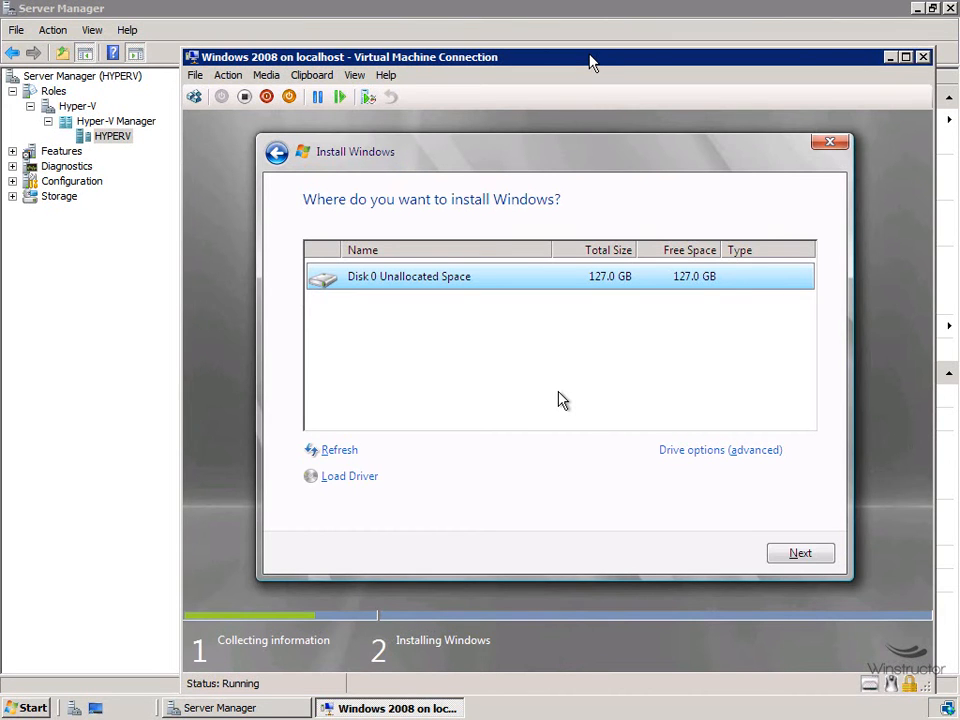
key(Return)
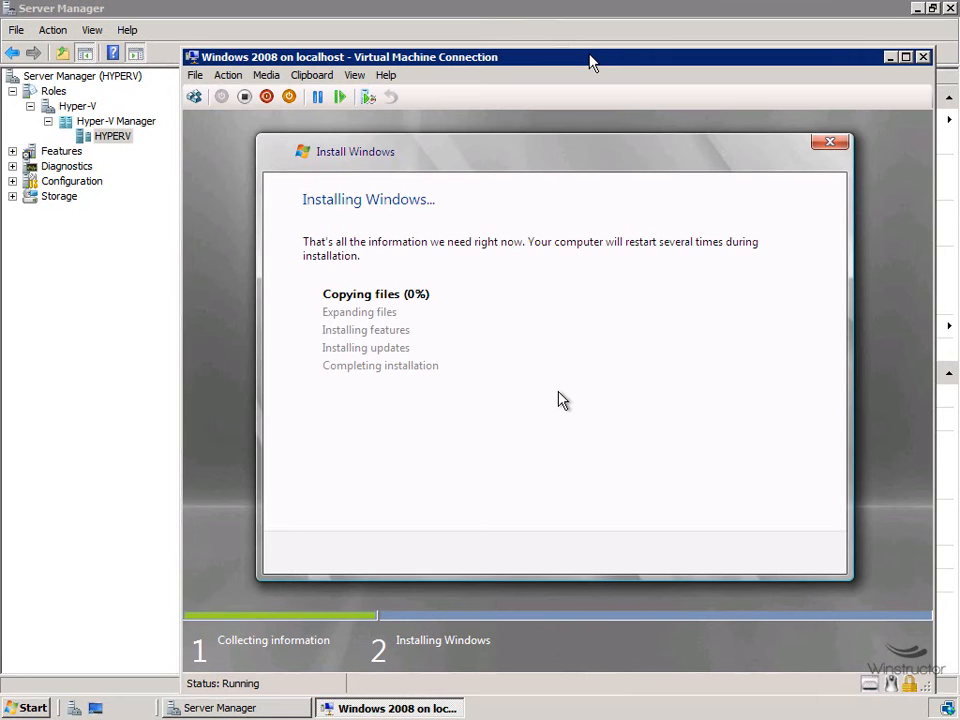
click(890, 58)
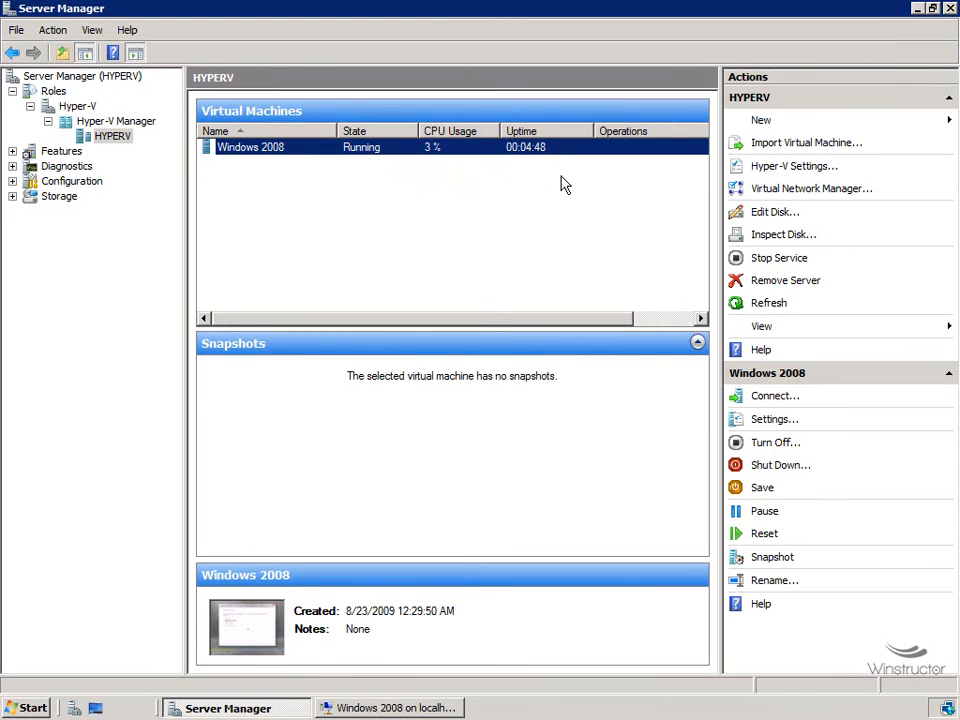
Step: Start a new virtual machine named 'Windows 7' stored in a different location, C:\VM\
click(763, 121)
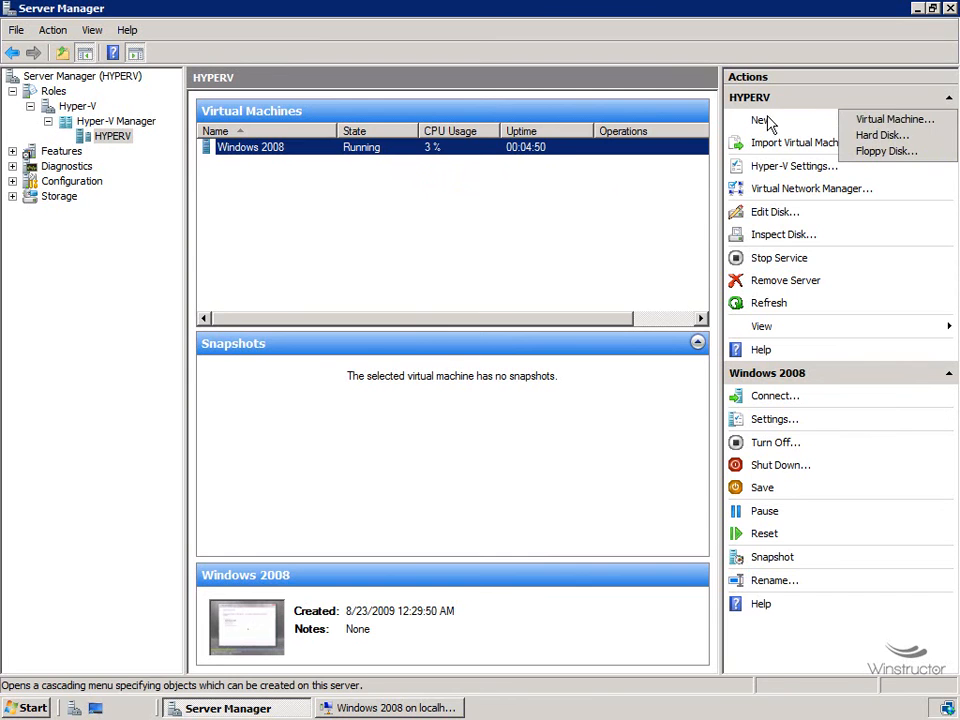
click(850, 119)
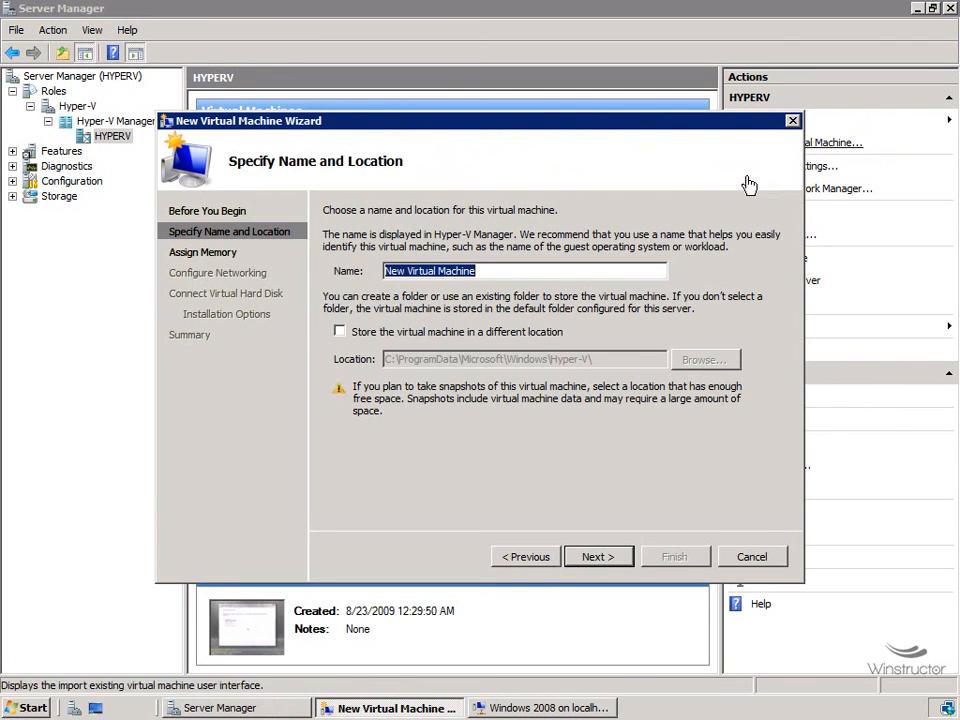
text(Windows 7)
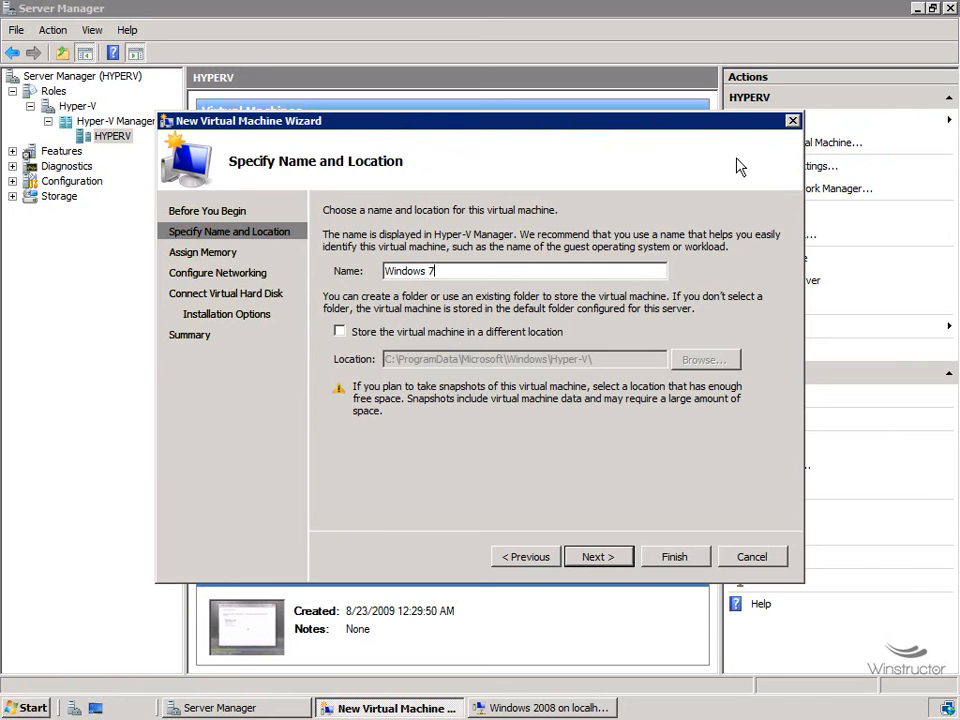
click(433, 333)
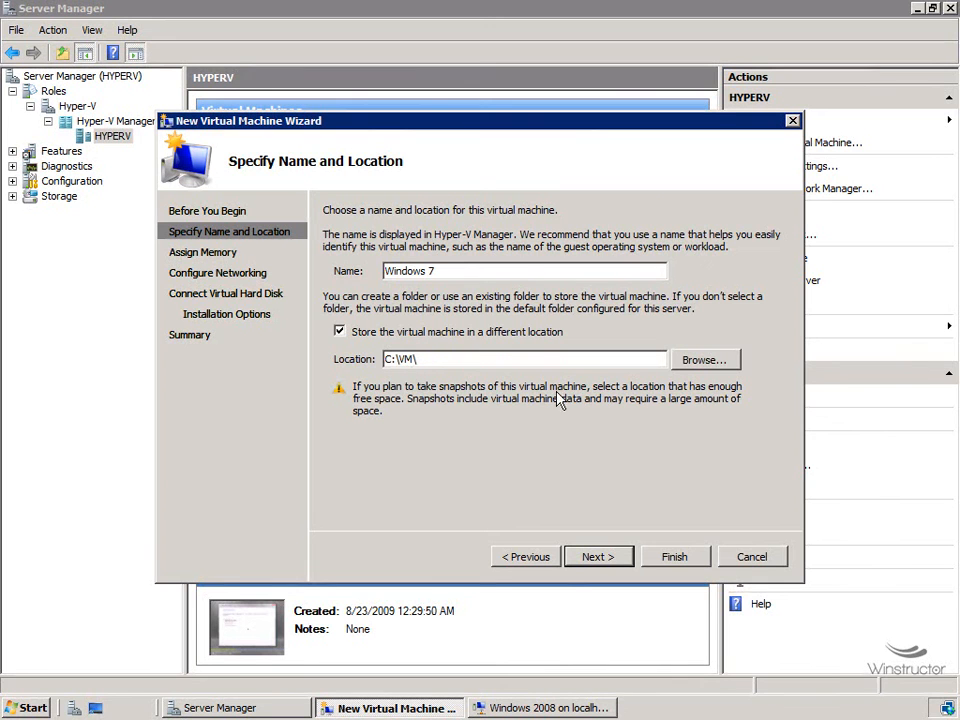
click(612, 560)
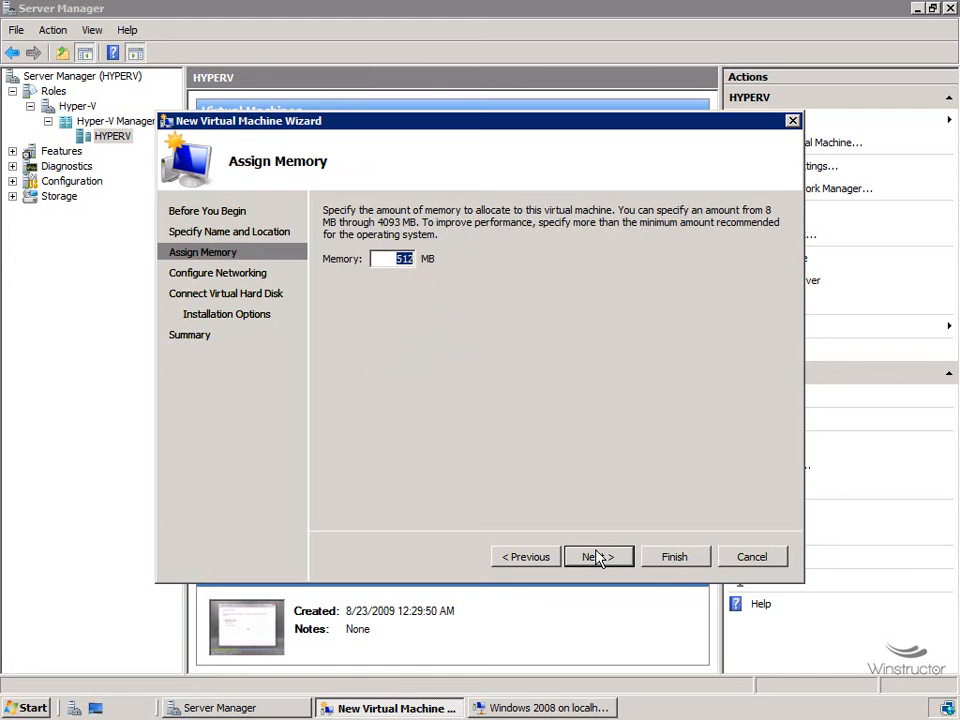
Step: Give the Windows 7 VM 1024 MB of memory and connect it to the Lab network
text(1024)
click(615, 558)
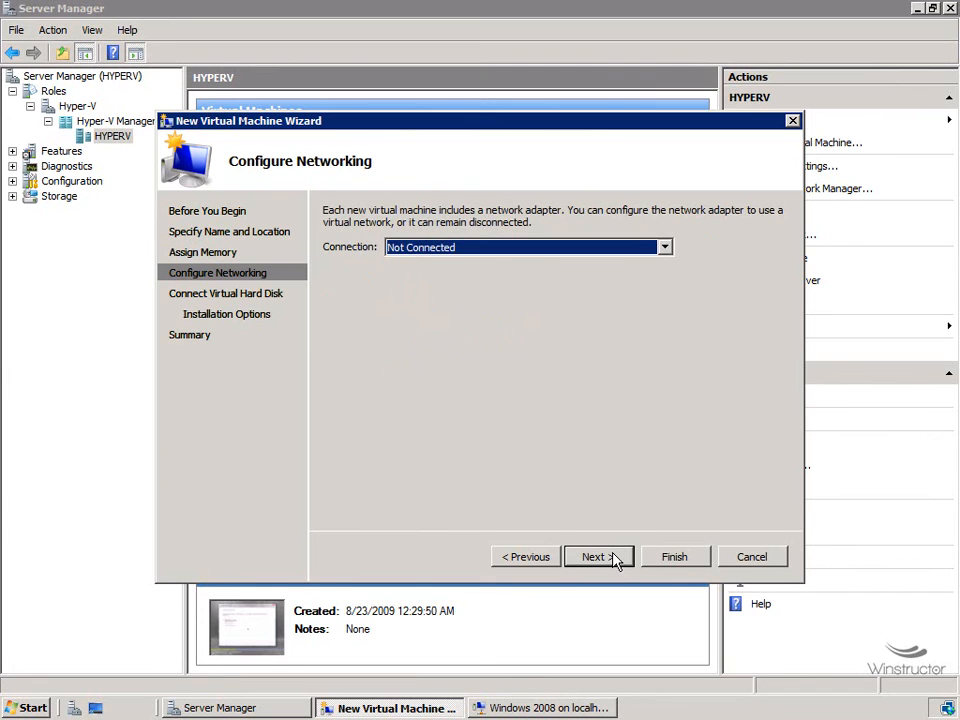
click(554, 254)
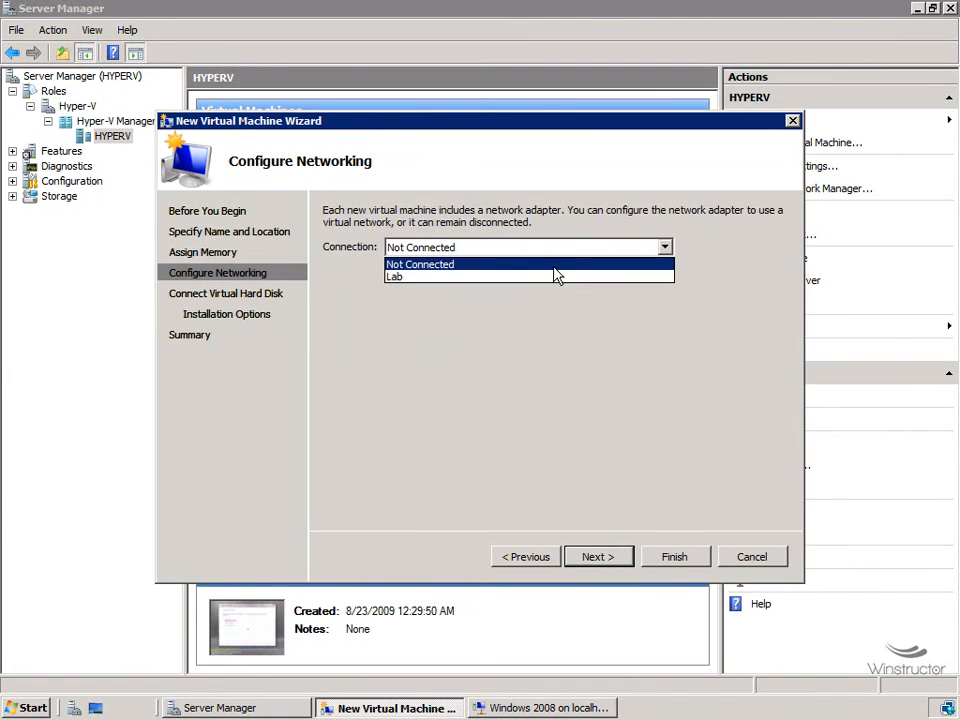
click(552, 287)
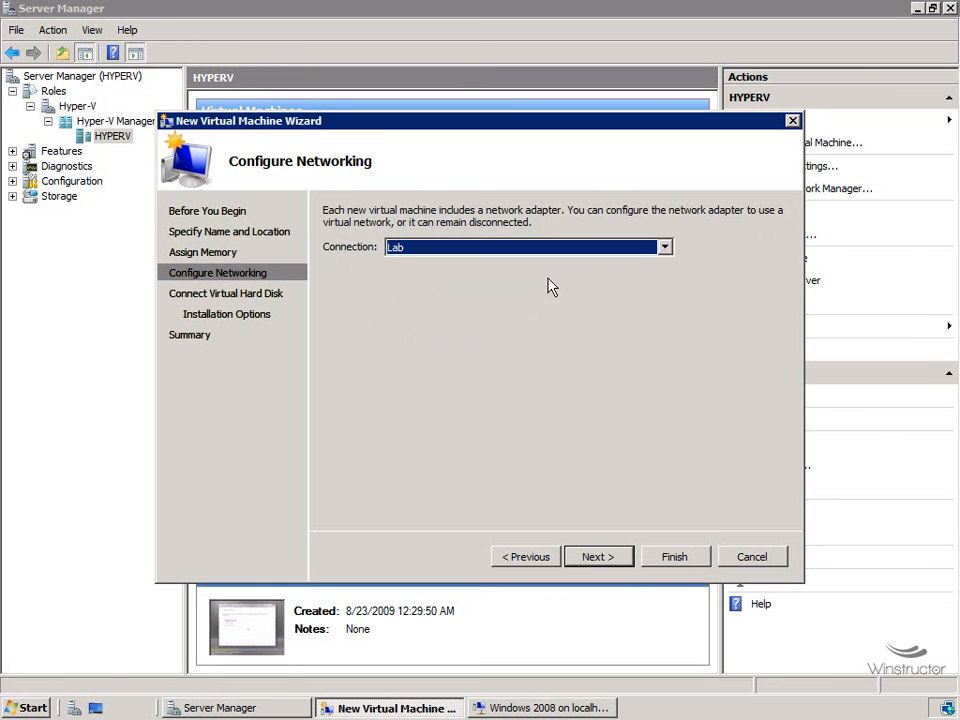
click(615, 560)
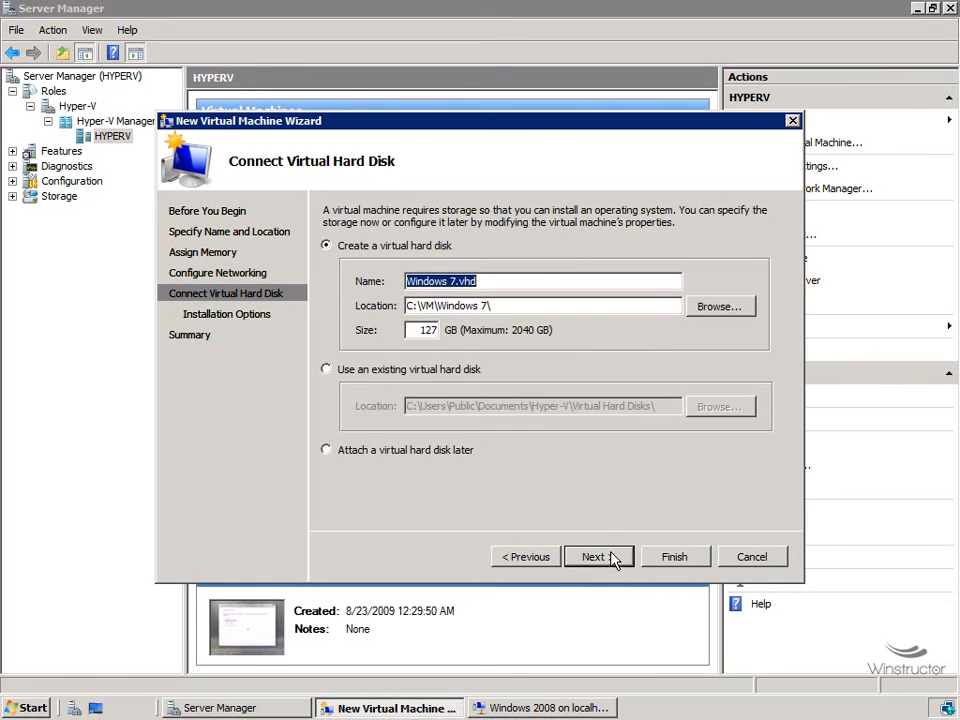
Step: Set the new virtual hard disk size to 100 GB
double_click(418, 330)
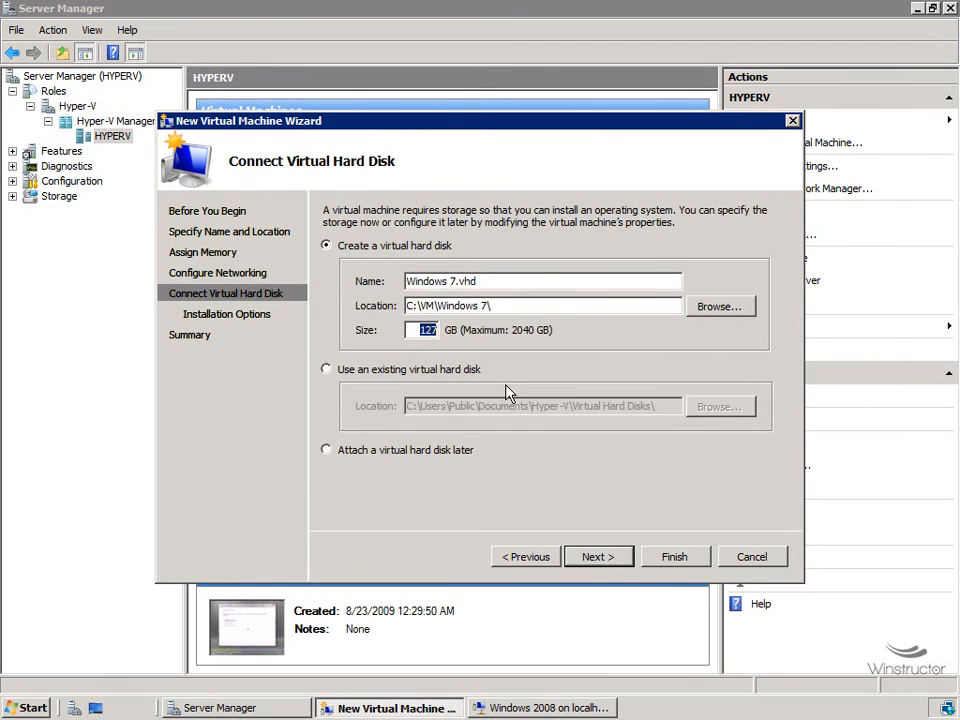
text(100)
click(613, 560)
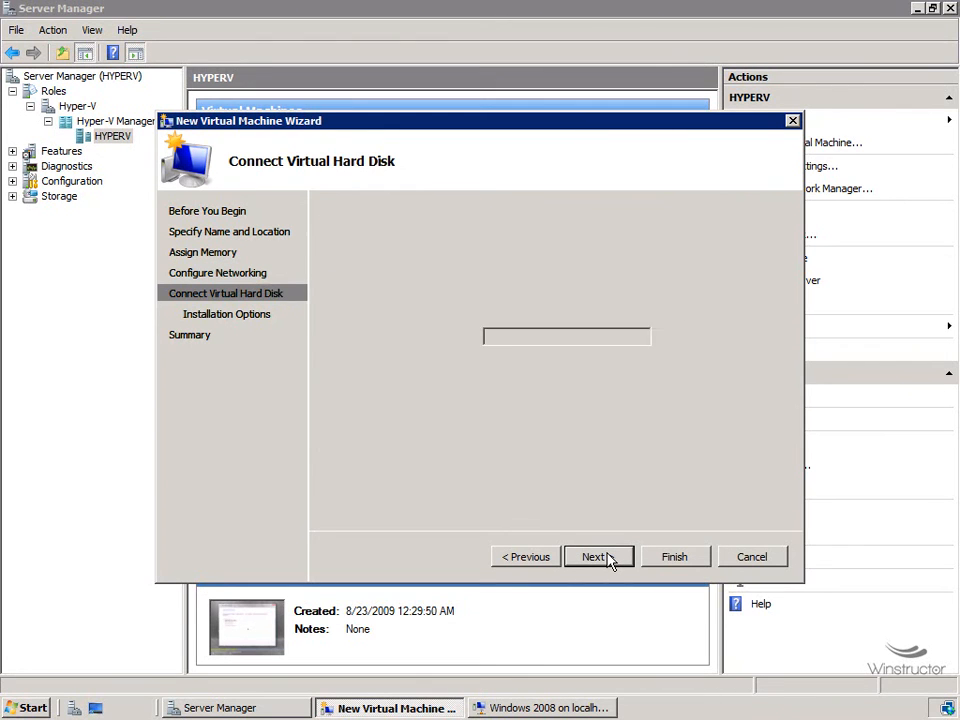
Step: Install from the Windows 7 Ultimate x64 ISO image and start the VM after creation
click(412, 274)
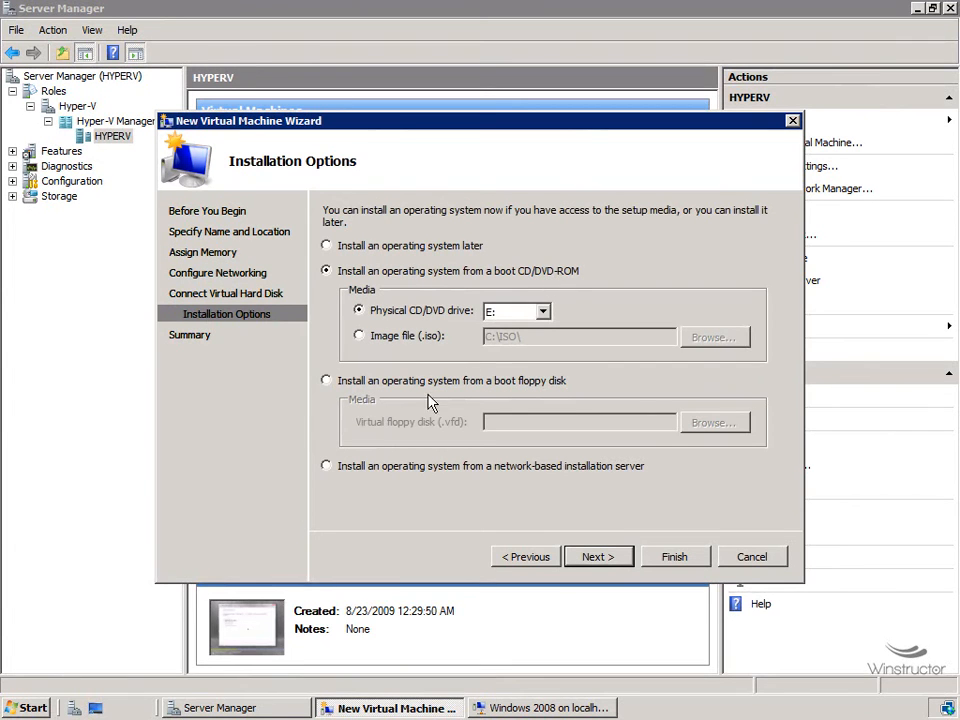
click(405, 340)
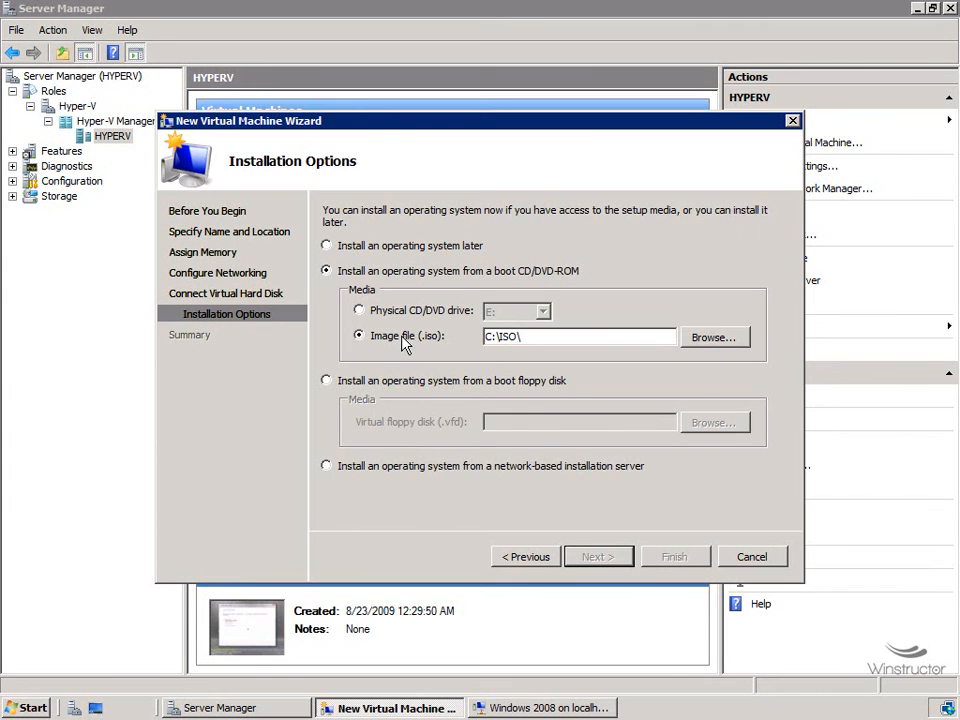
click(715, 340)
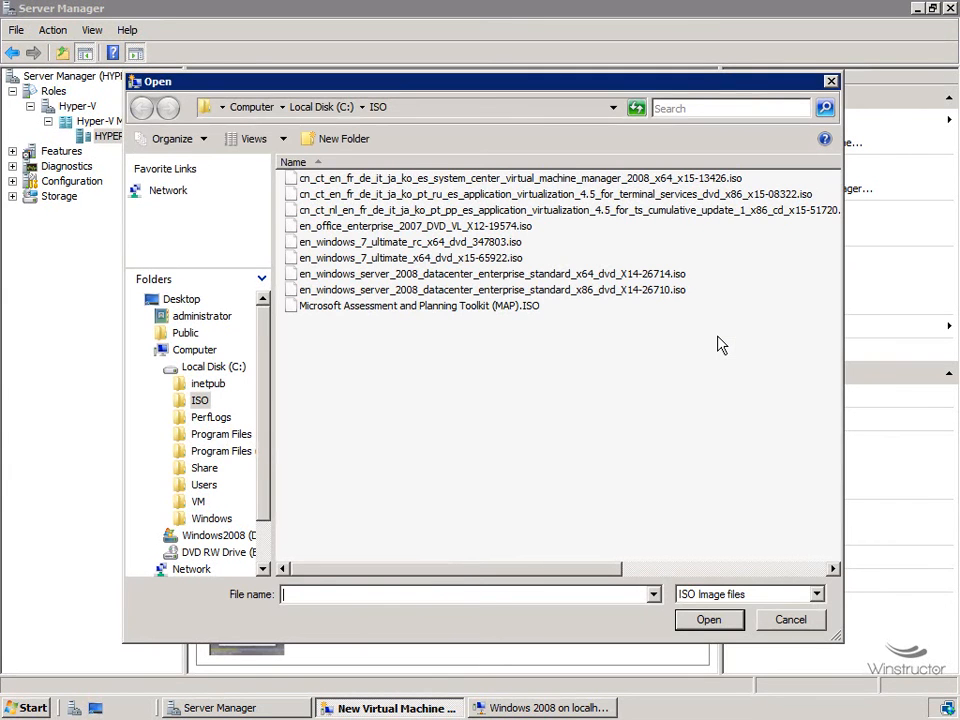
click(420, 258)
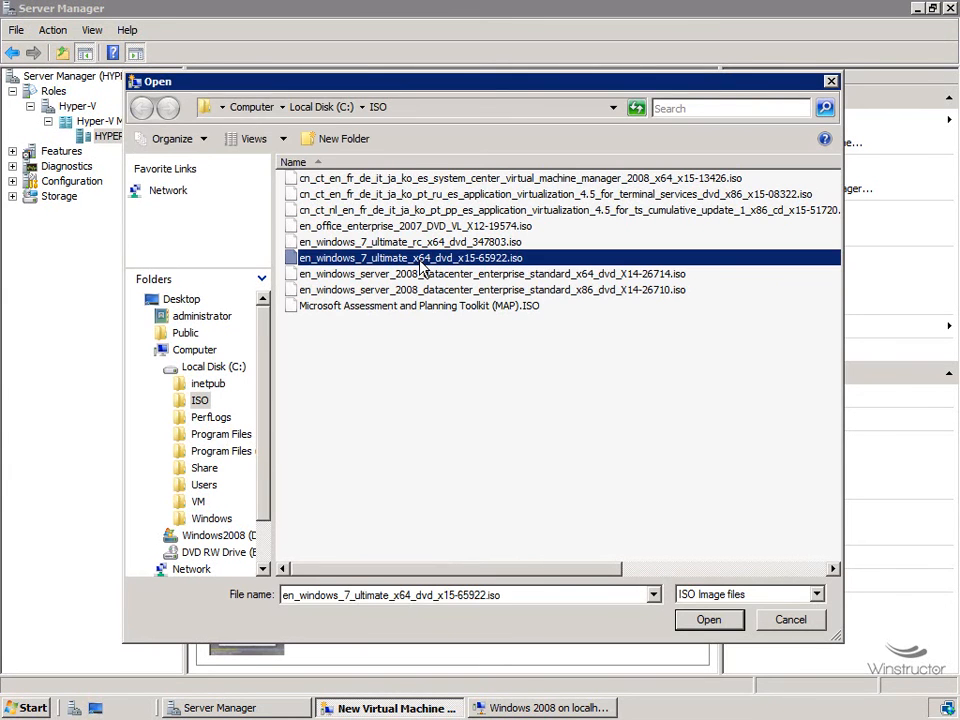
click(709, 620)
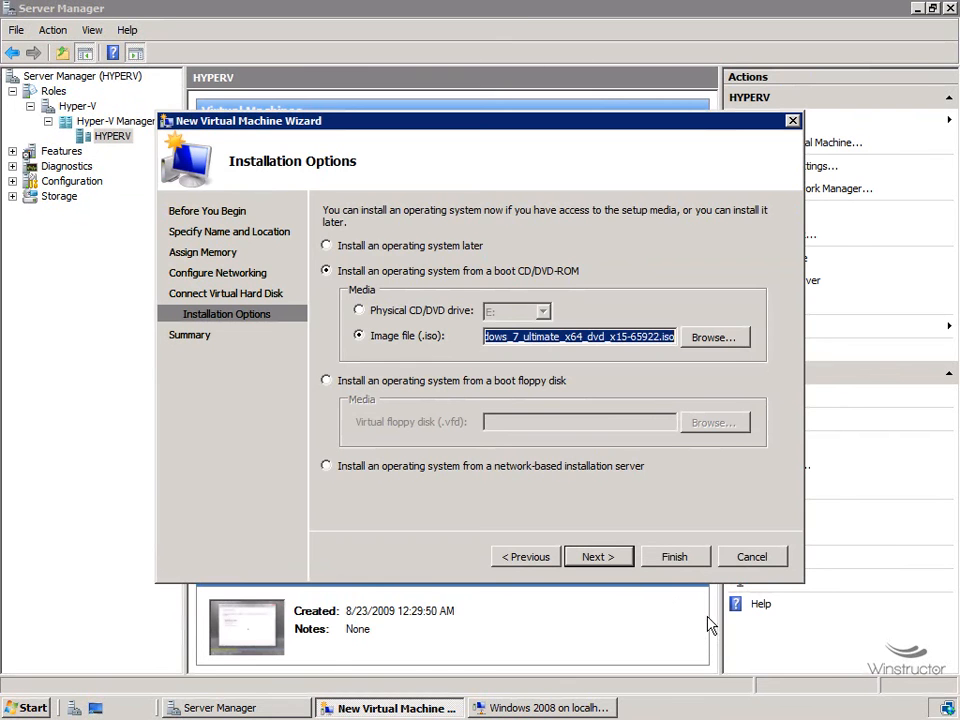
click(600, 556)
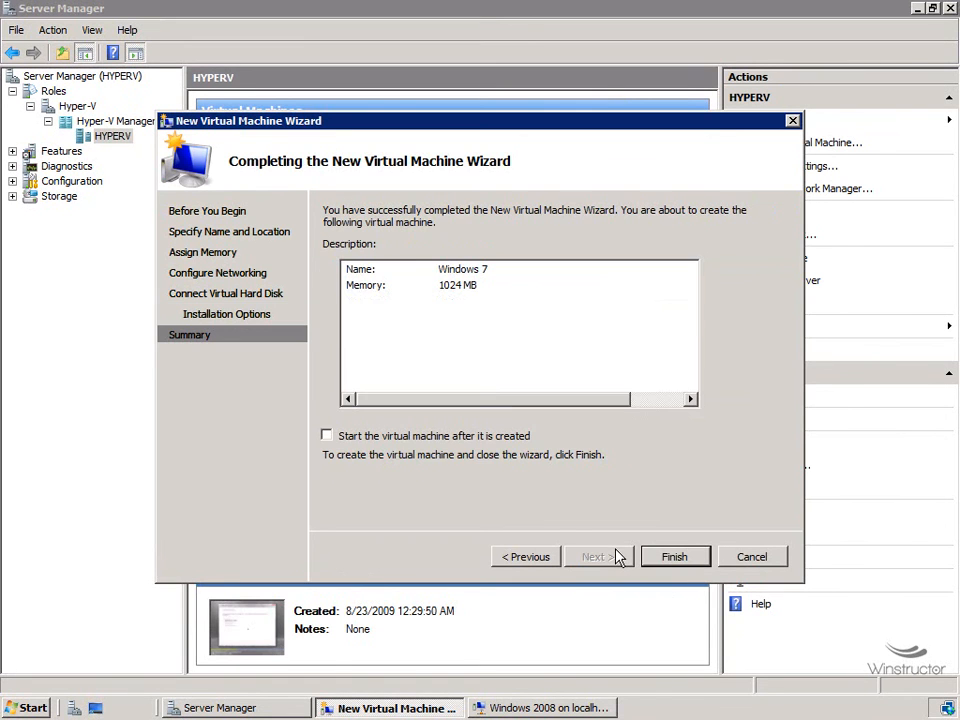
click(361, 440)
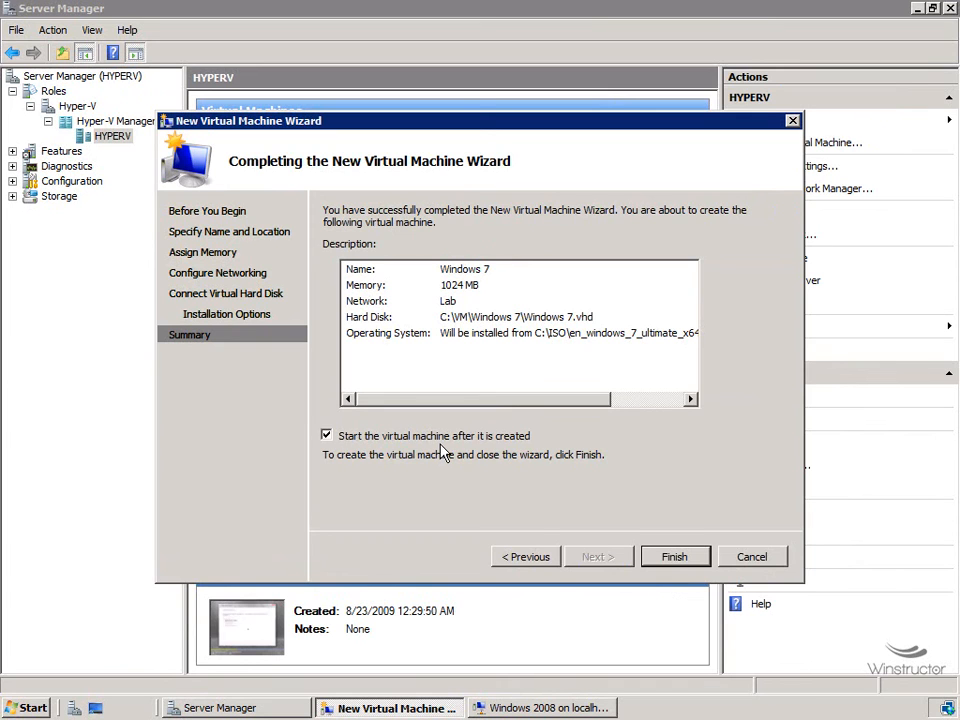
Step: Finish creating the Windows 7 VM and bring its console forward, moved up and left
click(670, 557)
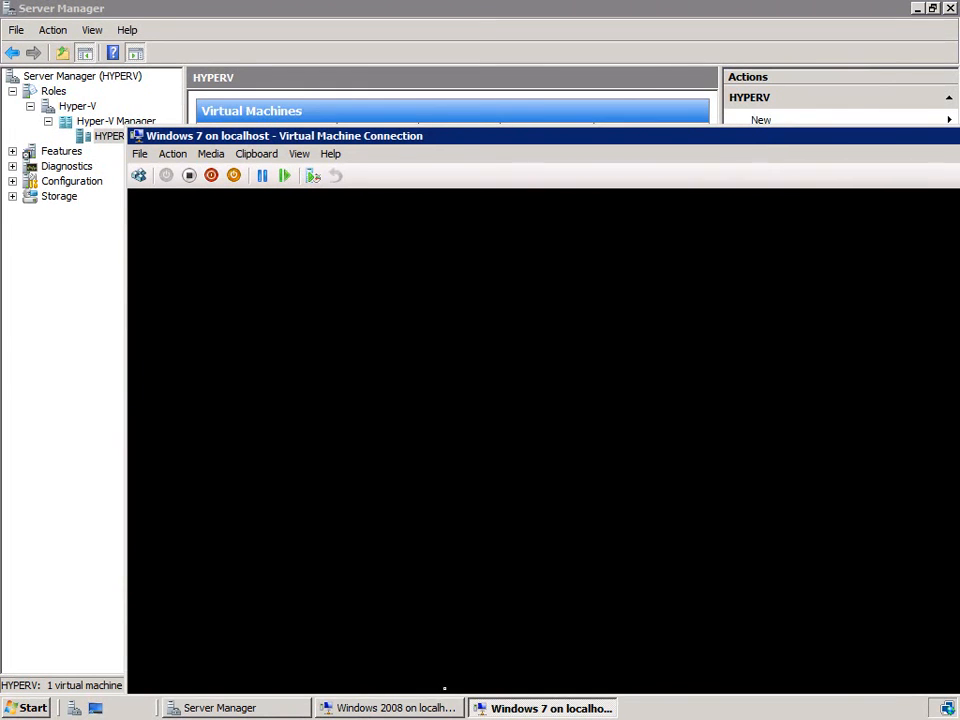
click(410, 708)
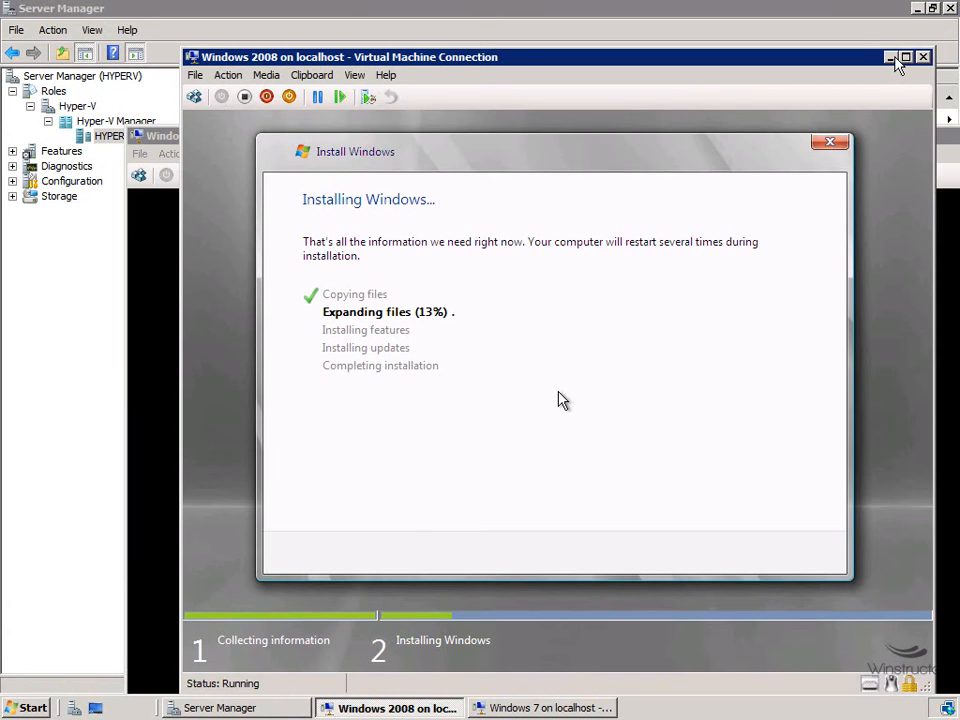
click(166, 136)
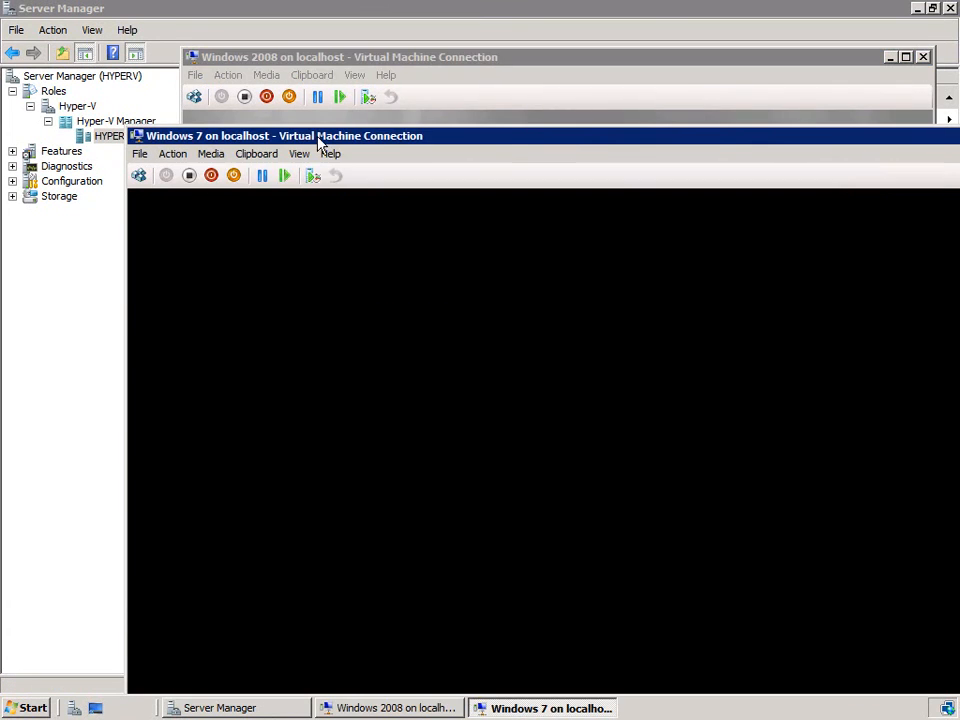
drag(523, 135, 414, 22)
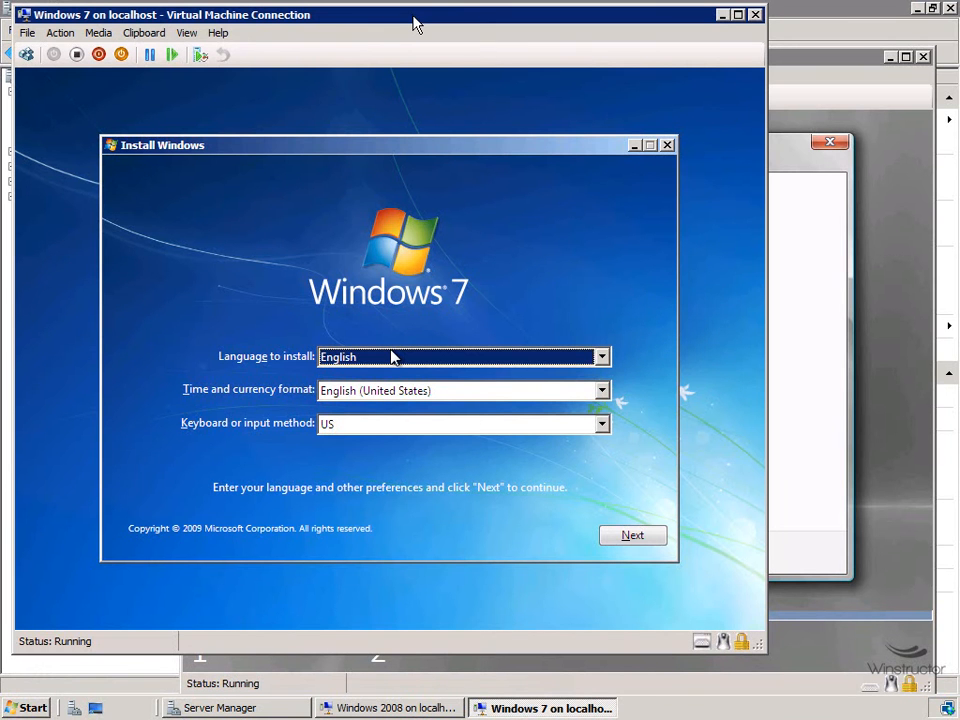
Step: Keep default language, accept the license, and choose Custom install onto Disk 0 unallocated space
key(Return)
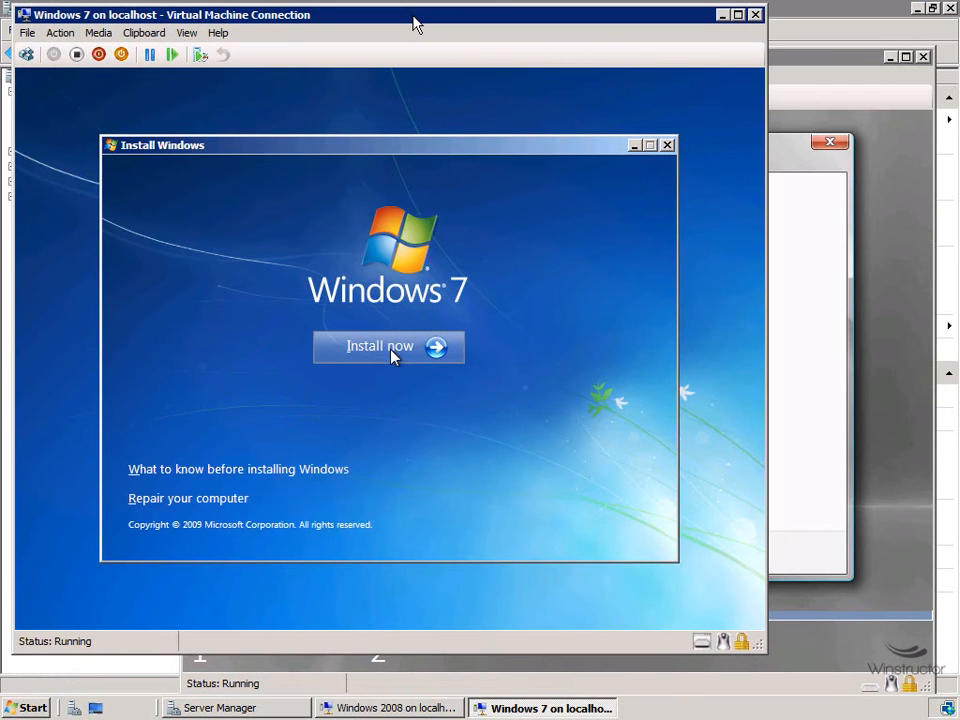
click(390, 350)
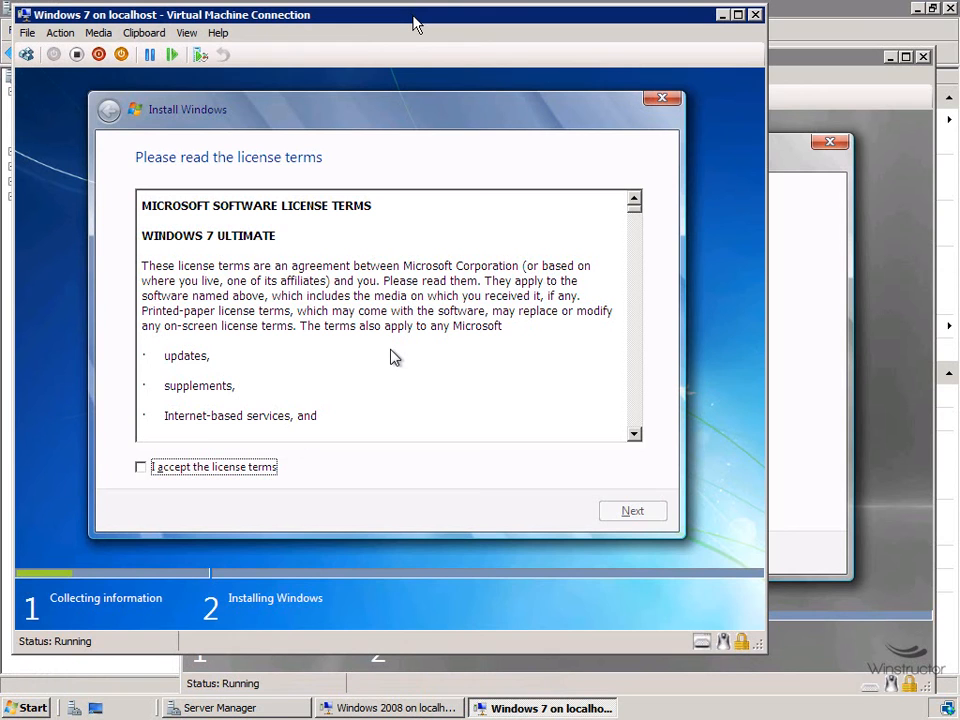
key(space)
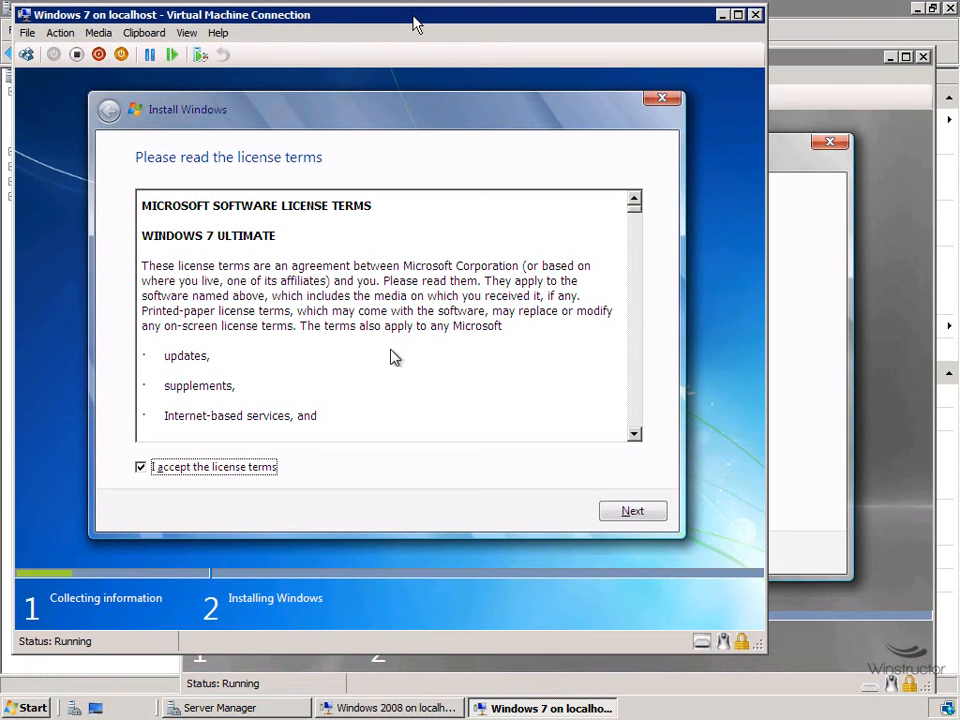
key(Return)
key(Tab)
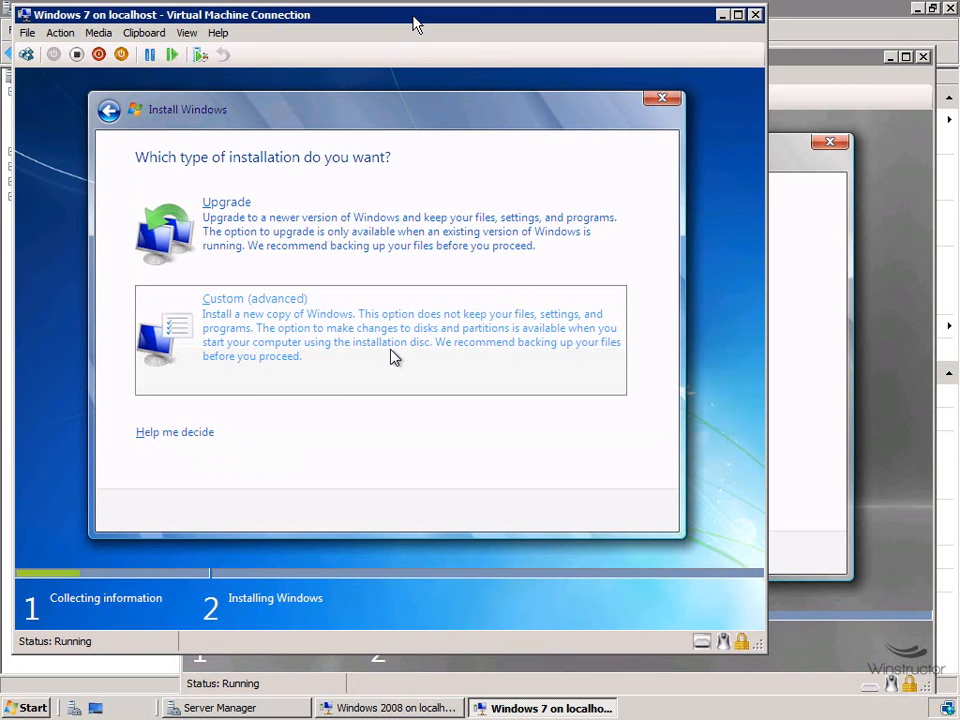
key(Return)
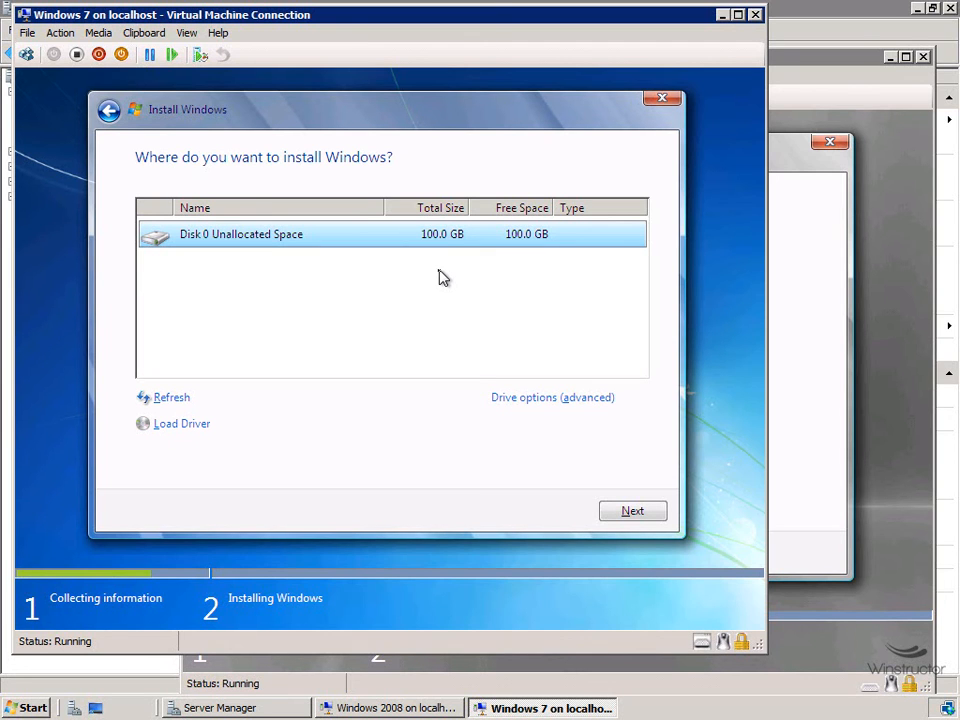
key(Return)
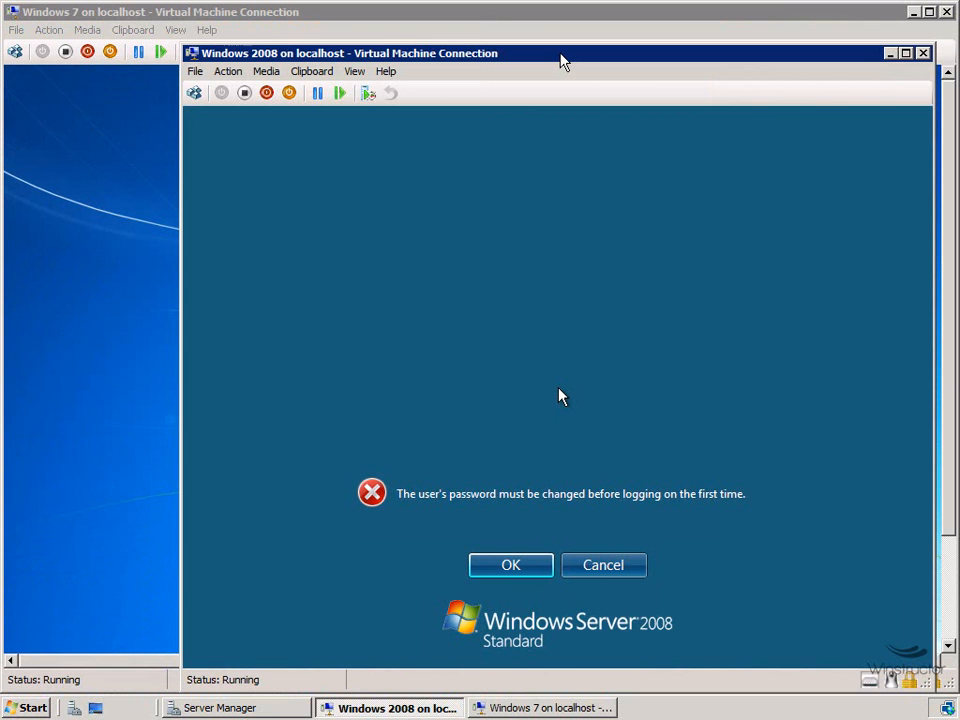
Step: Rearrange the windows so the Windows 2008 VM console sits over the Windows 7 one
drag(536, 62, 709, 197)
drag(492, 195, 538, 83)
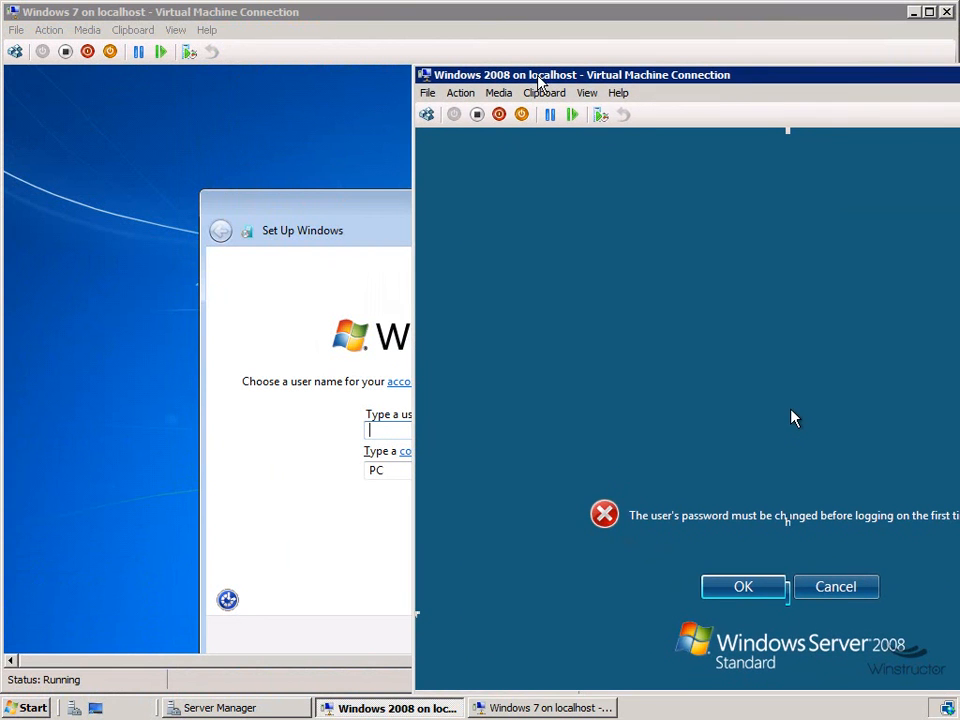
drag(750, 83, 505, 22)
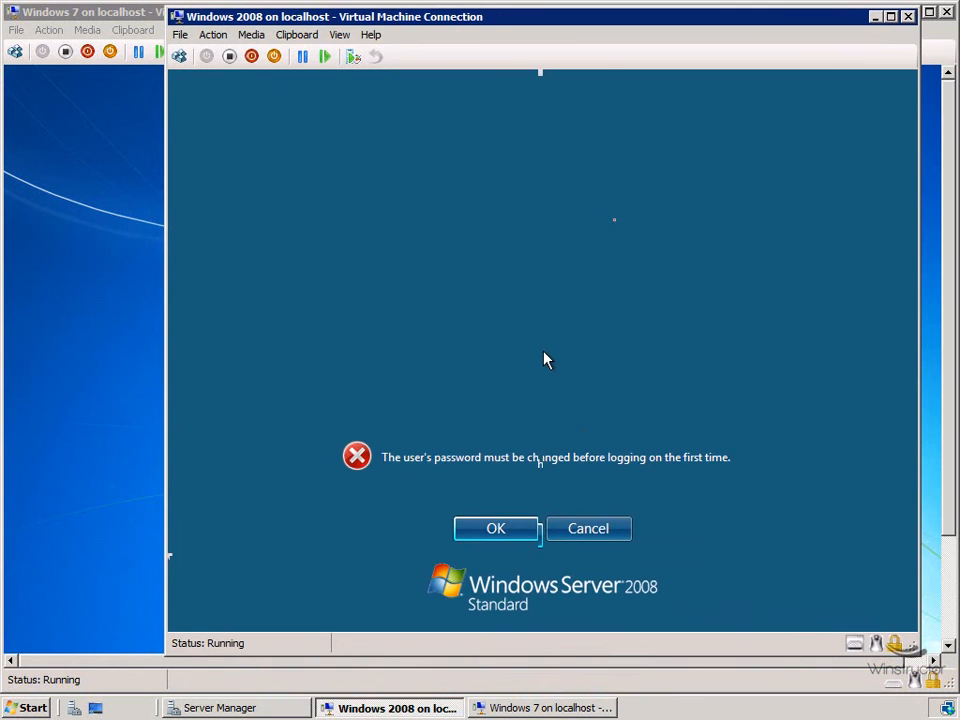
Step: Set and confirm a new Administrator password on the Windows 2008 VM, then log on
key(Return)
text(P@ssw0rd)
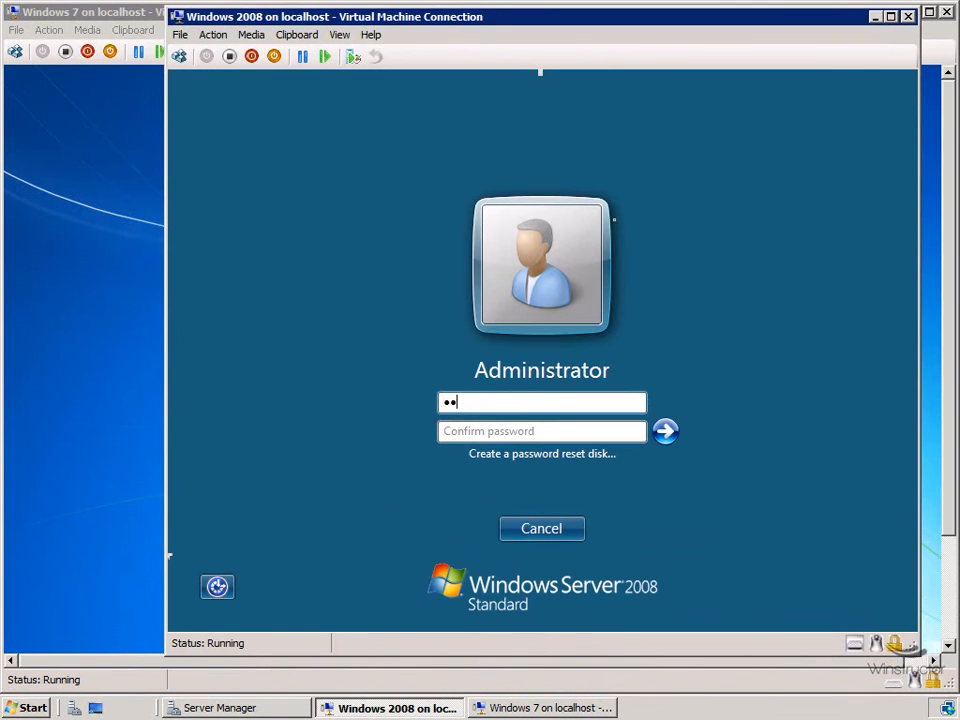
key(Tab)
text(P@ssw0rd)
key(Return)
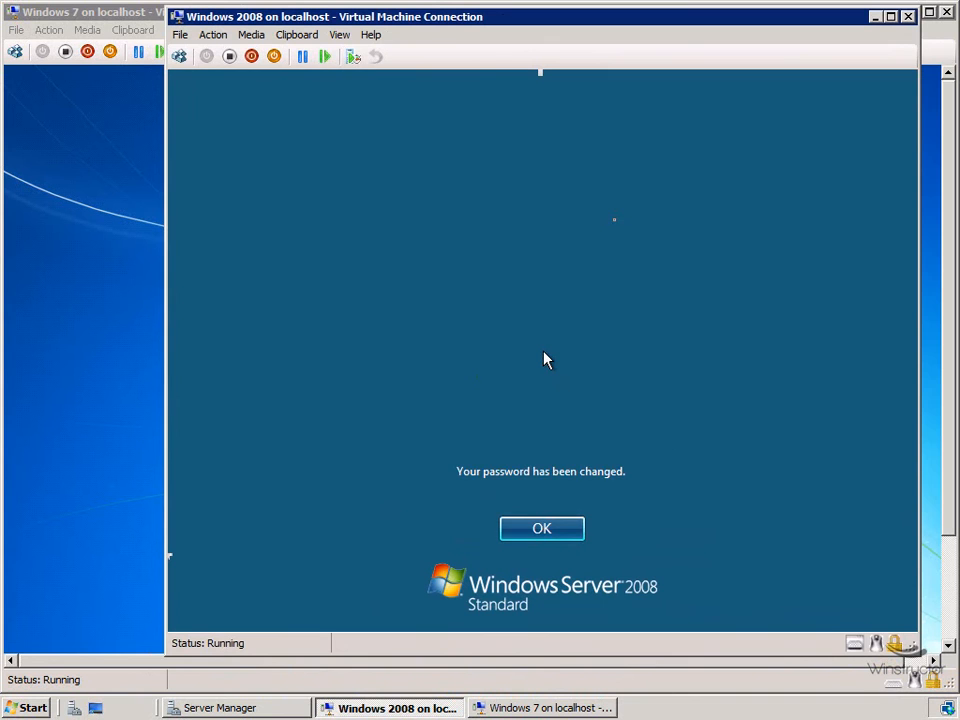
key(Return)
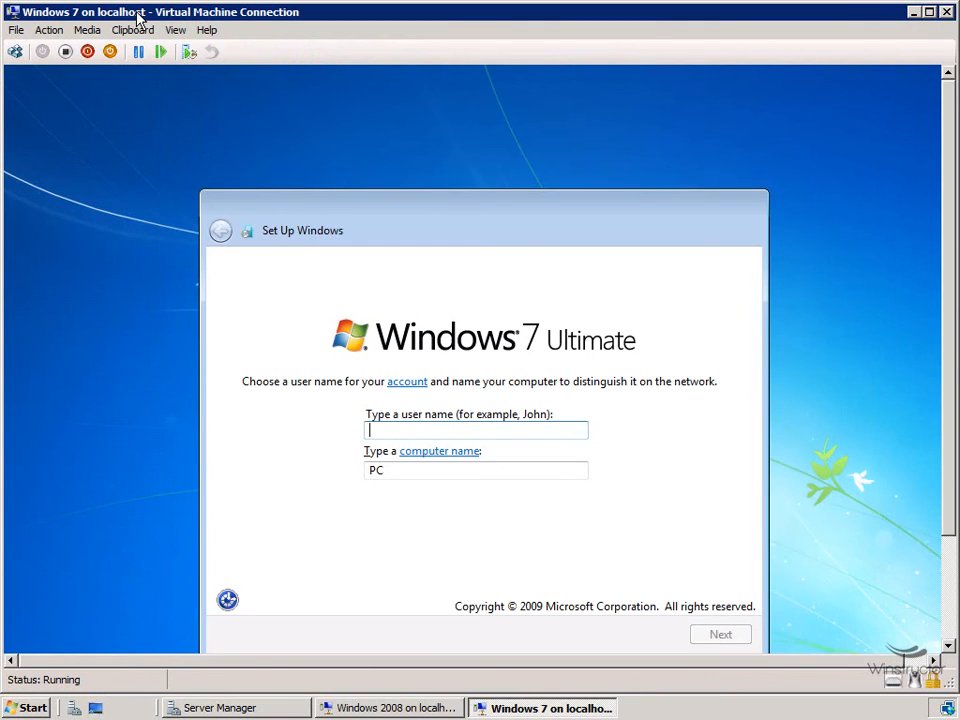
Step: Create the Windows 7 user Trainer with an account password and a password hint
text(Trainer)
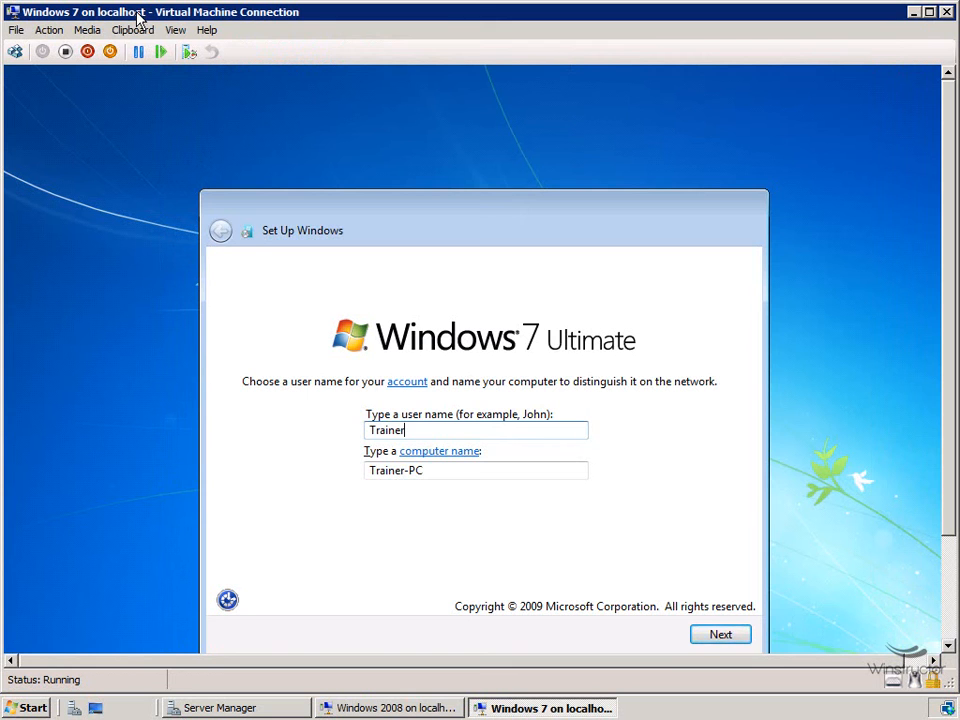
key(Return)
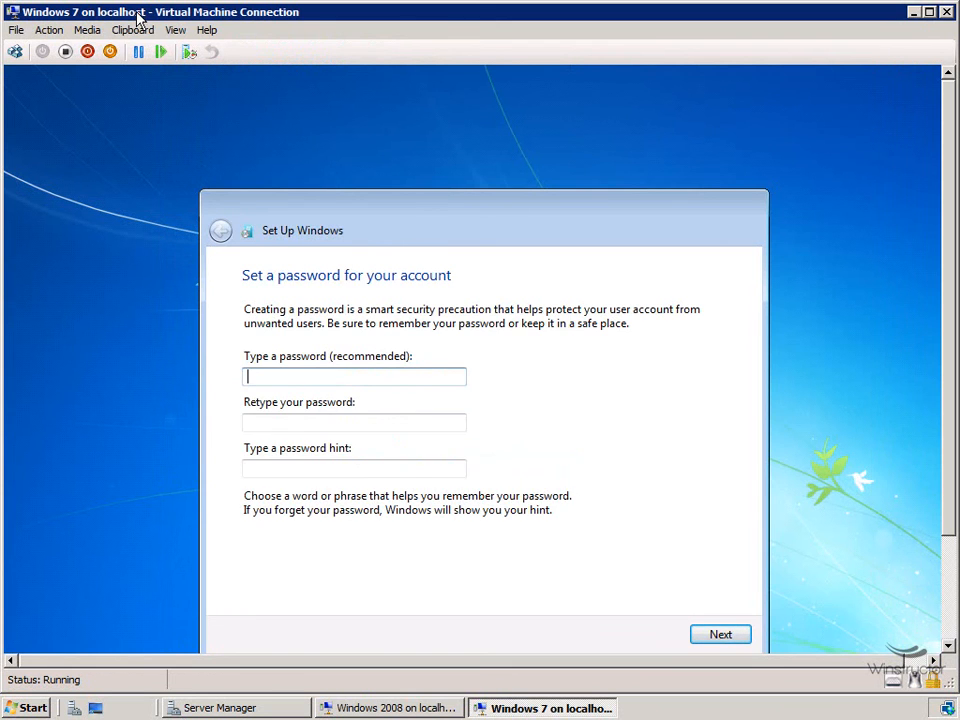
text(passwd)
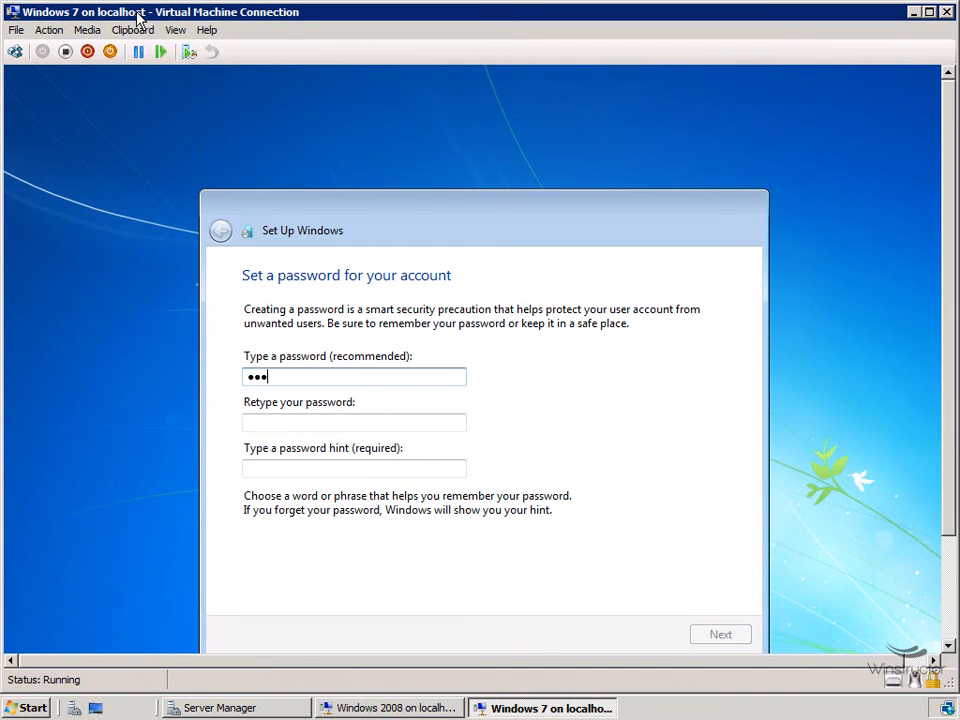
text(rd)
key(Tab)
text(Pa$$)
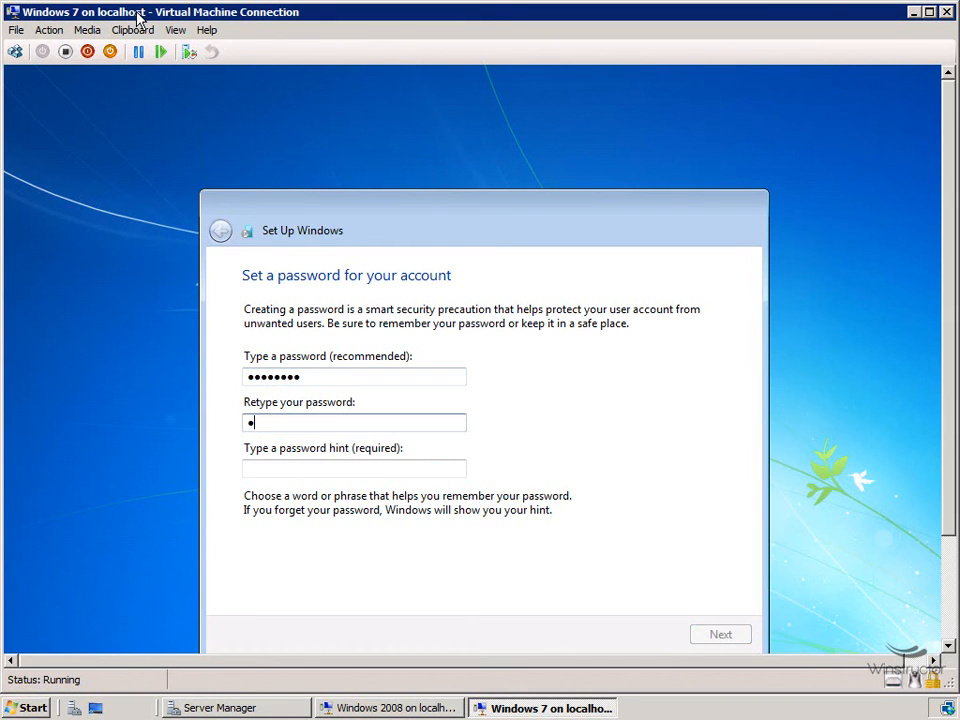
text(w0rd)
key(Tab)
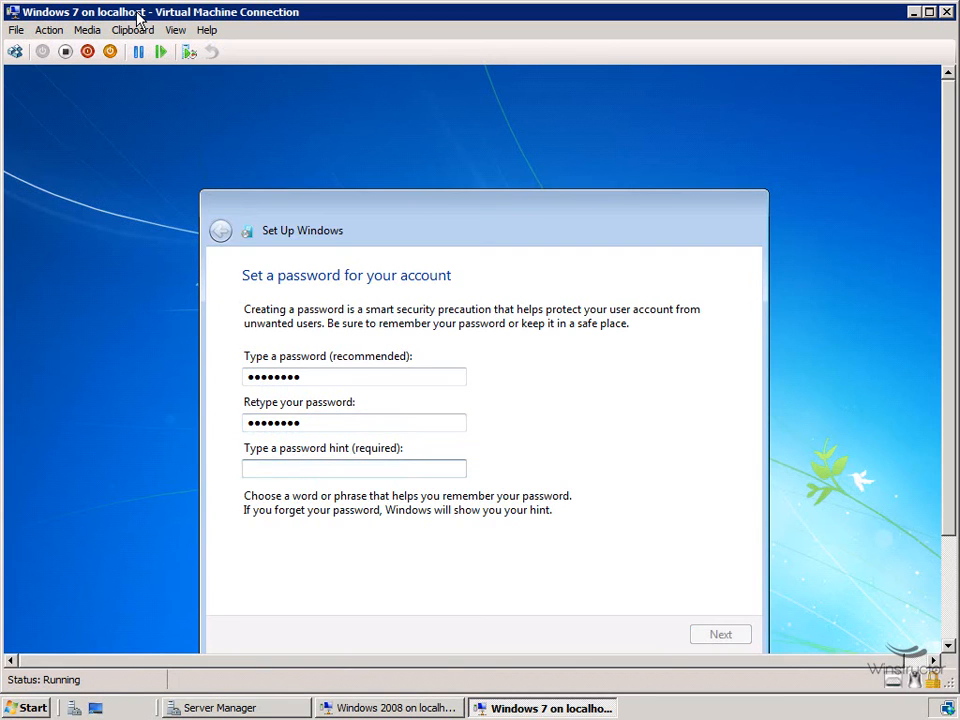
text(password)
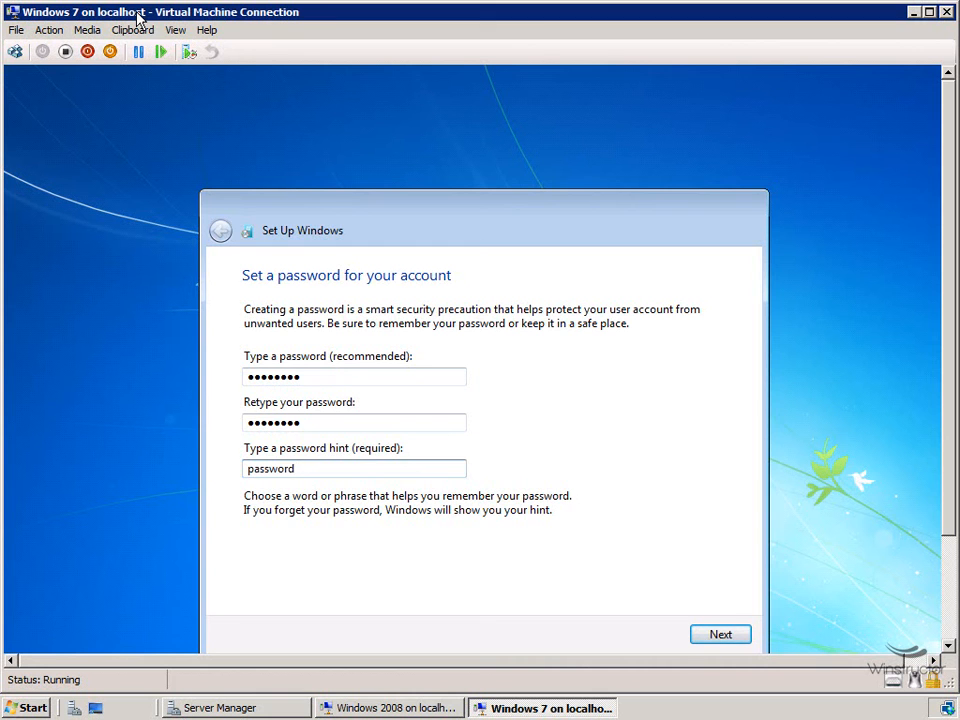
key(Return)
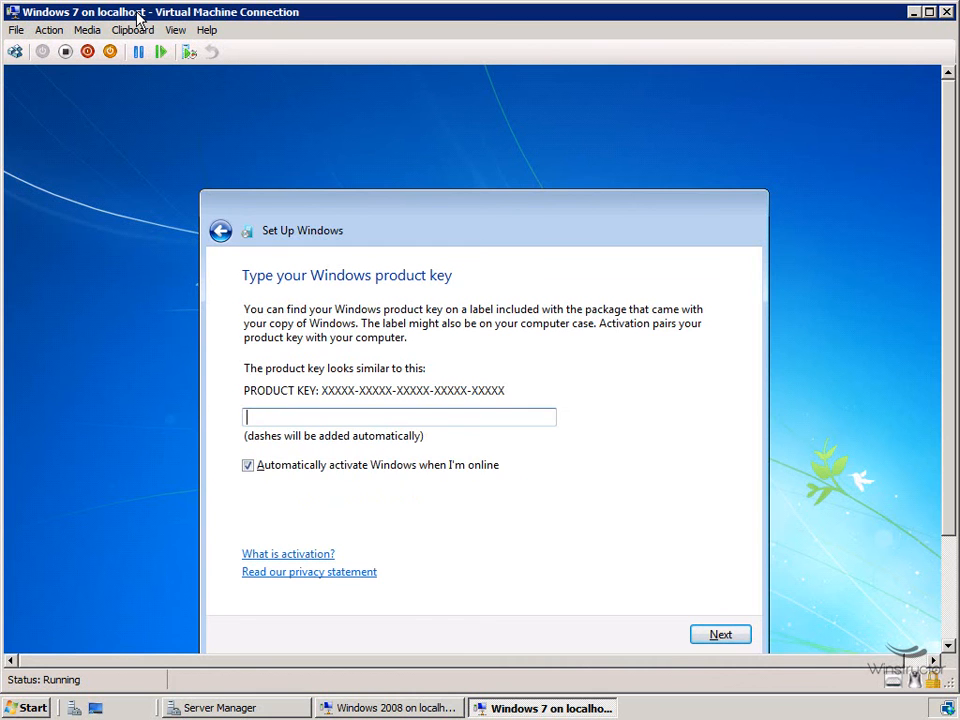
Step: Leave the Windows 7 product key blank and turn off automatic activation
key(Tab)
key(space)
key(Tab)
key(Tab)
key(Tab)
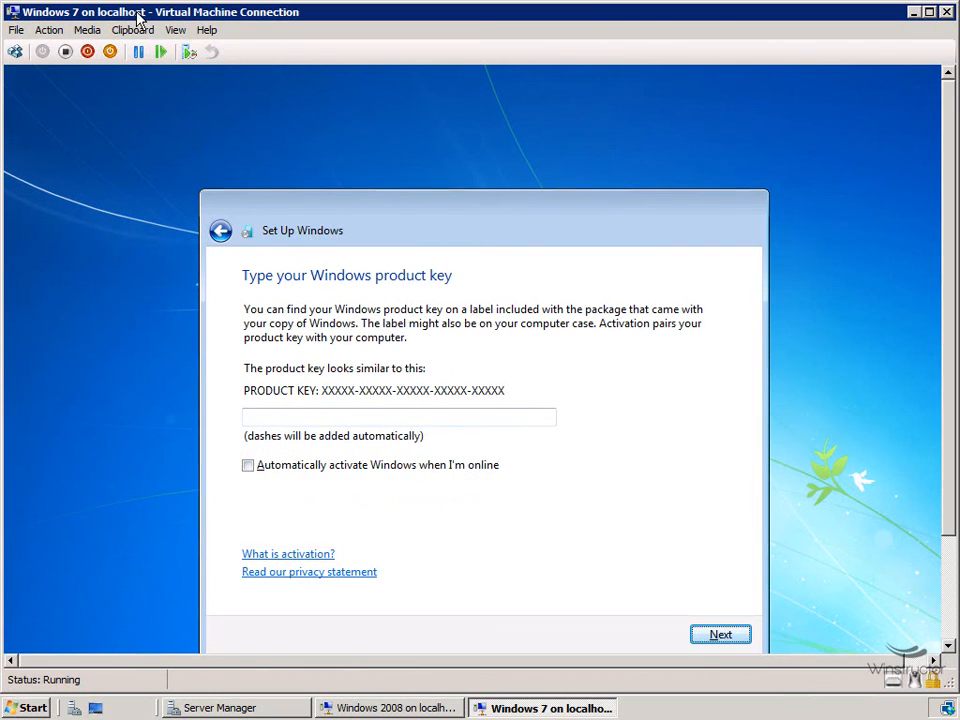
key(Return)
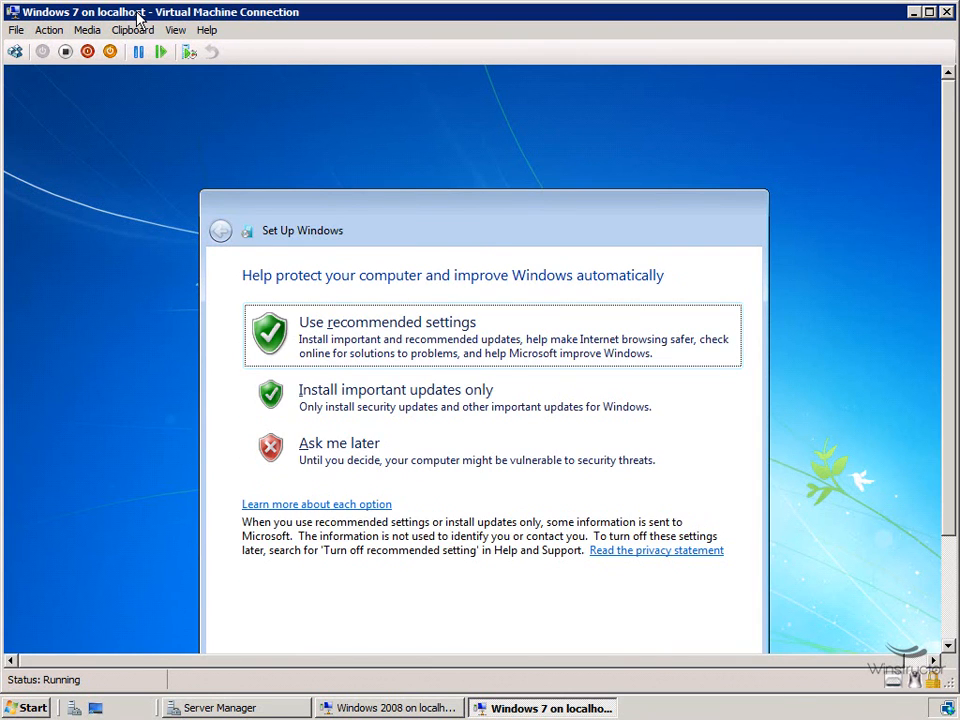
Step: Choose an update option, keep the time and date settings, and select Work network
key(Tab)
key(Tab)
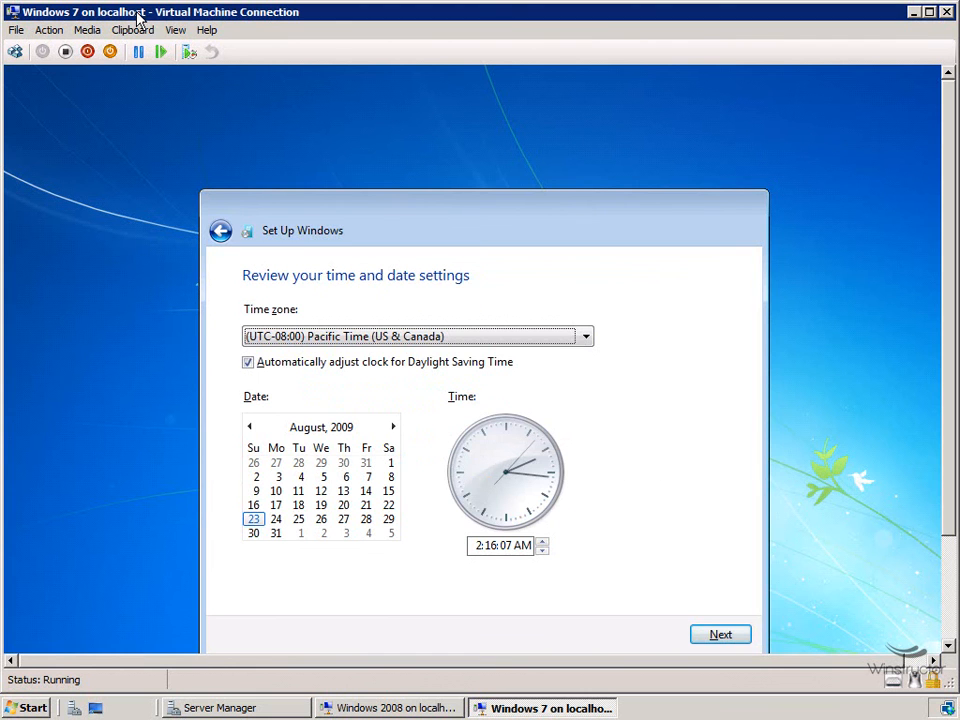
key(Return)
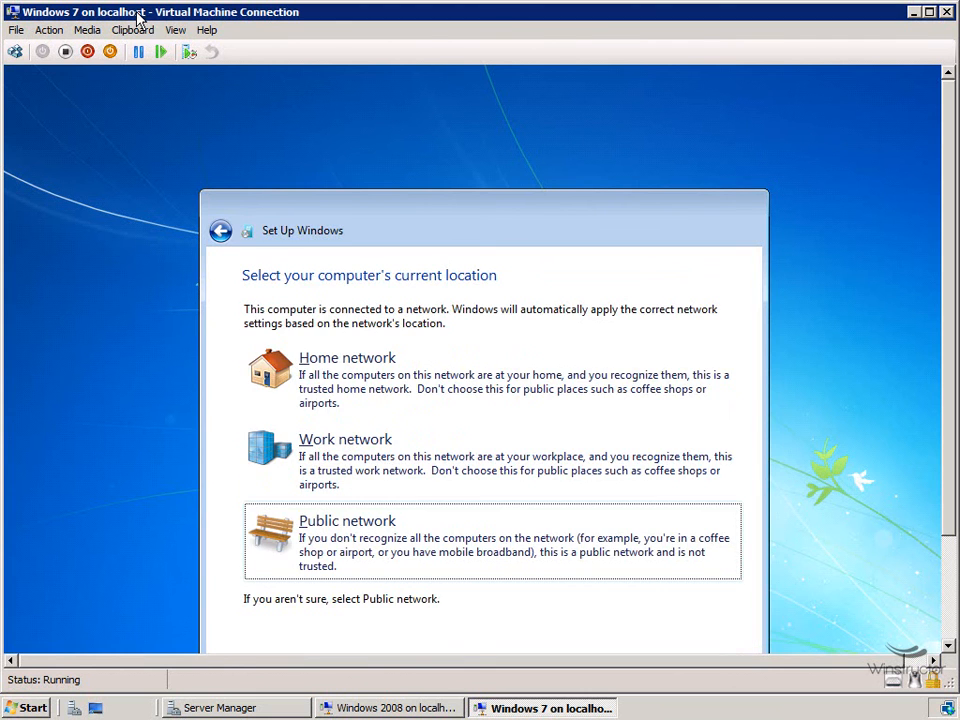
key(Up)
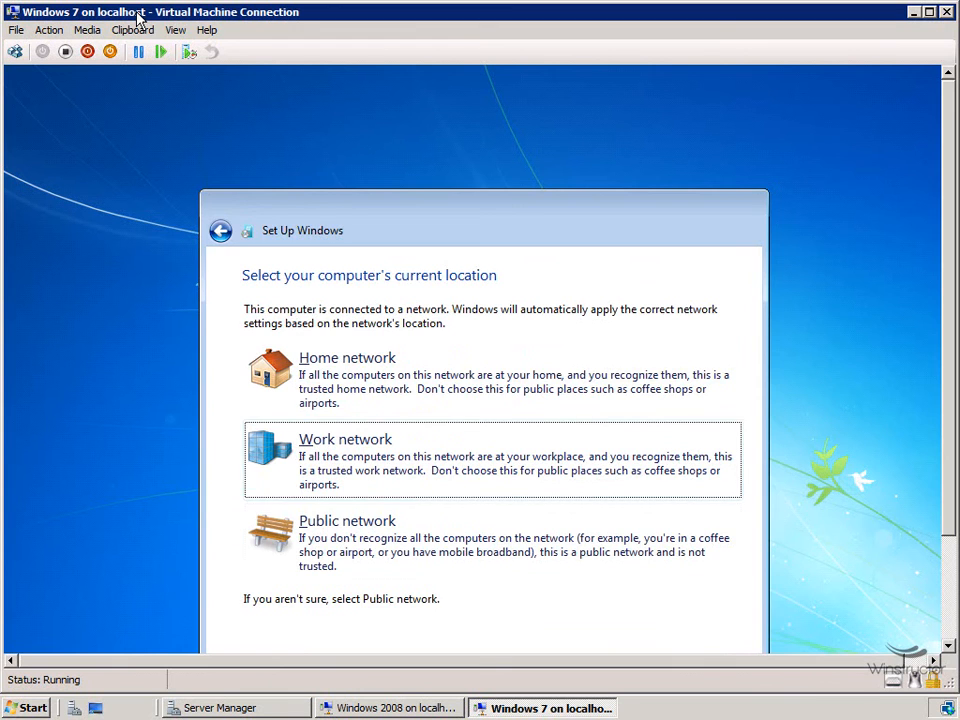
key(Return)
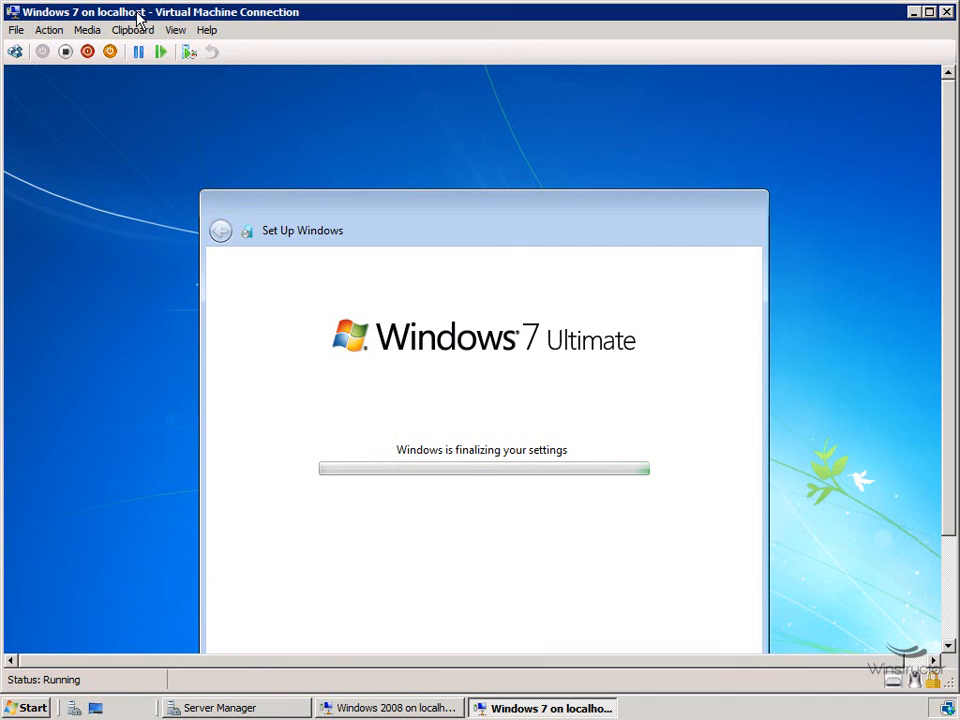
Step: Bring the Windows 2008 VM window to the front to see Initial Configuration Tasks
click(395, 708)
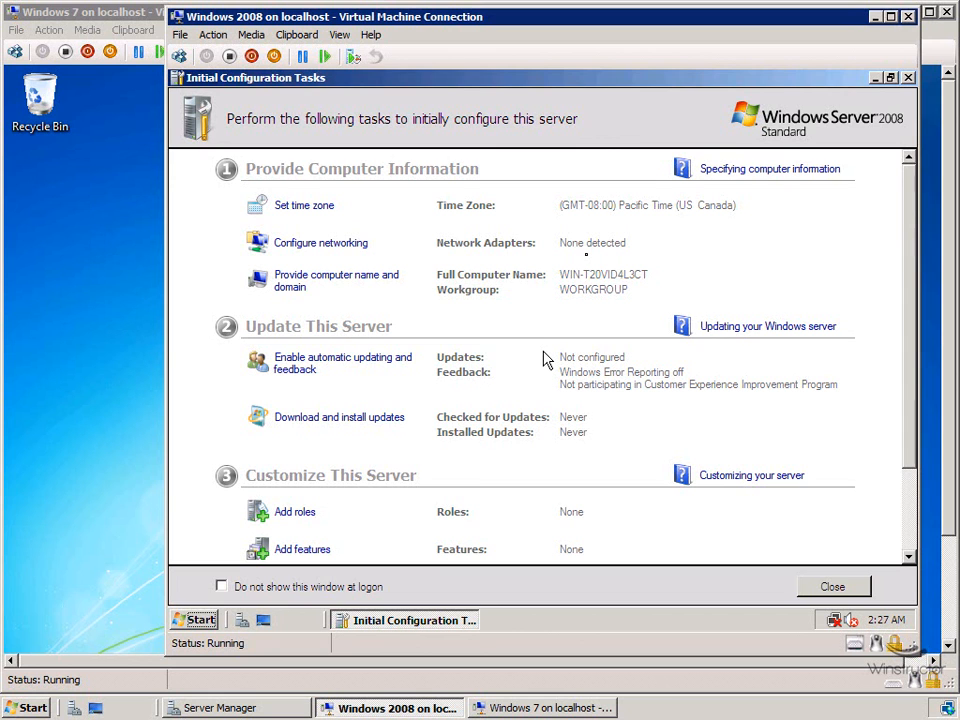
Step: Insert the Integration Services Setup Disk into the Windows 2008 VM from the Action menu
click(222, 38)
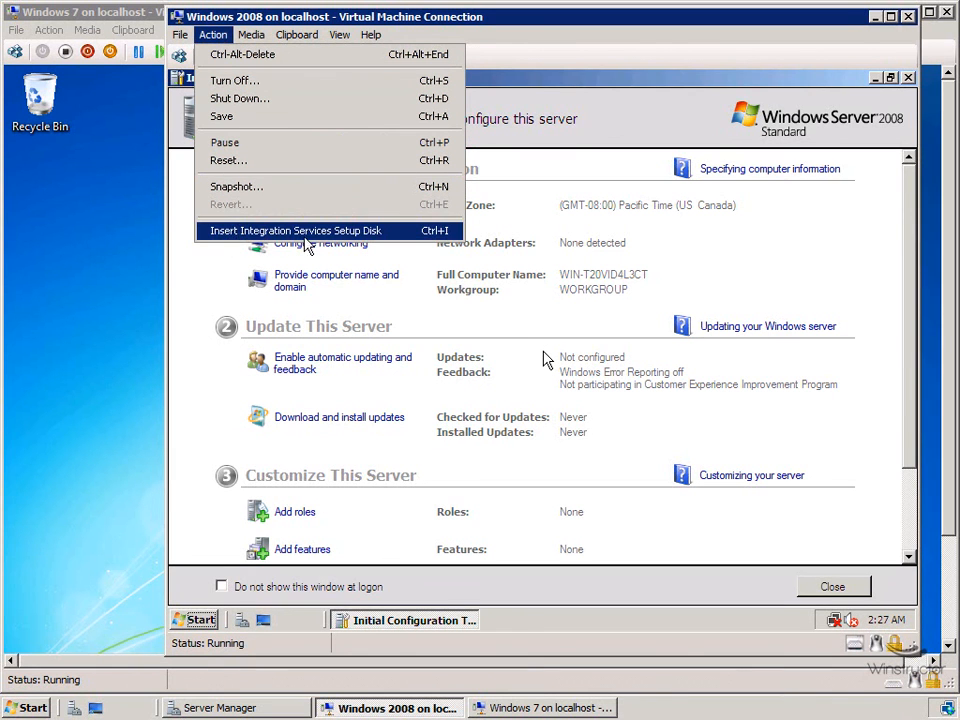
click(376, 231)
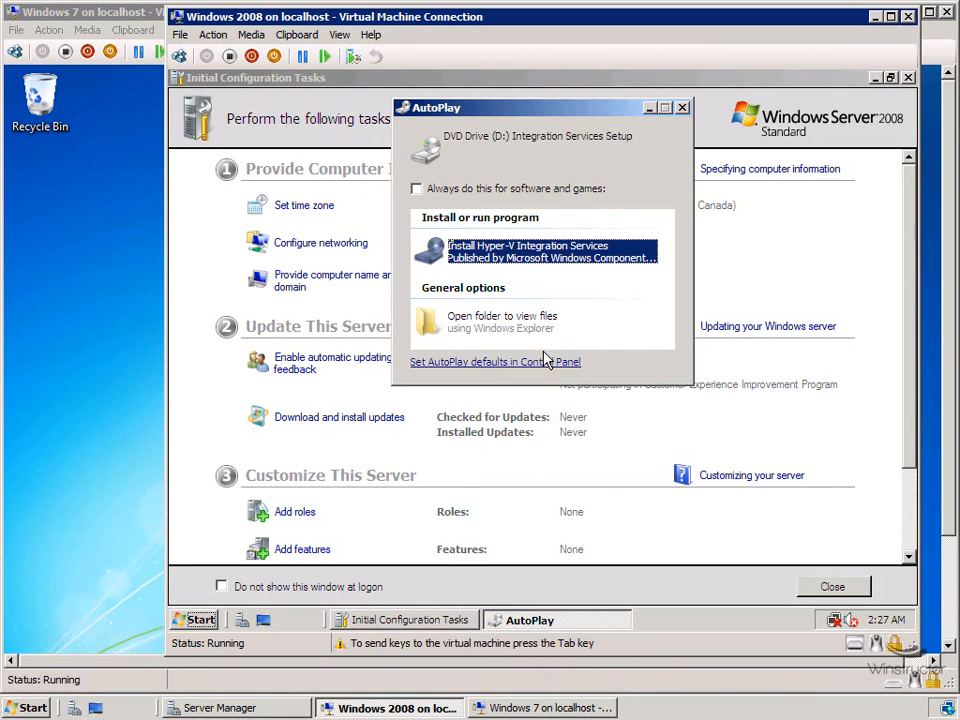
Step: Install and upgrade Hyper-V Integration Services on Windows 2008, declining the immediate restart
key(Return)
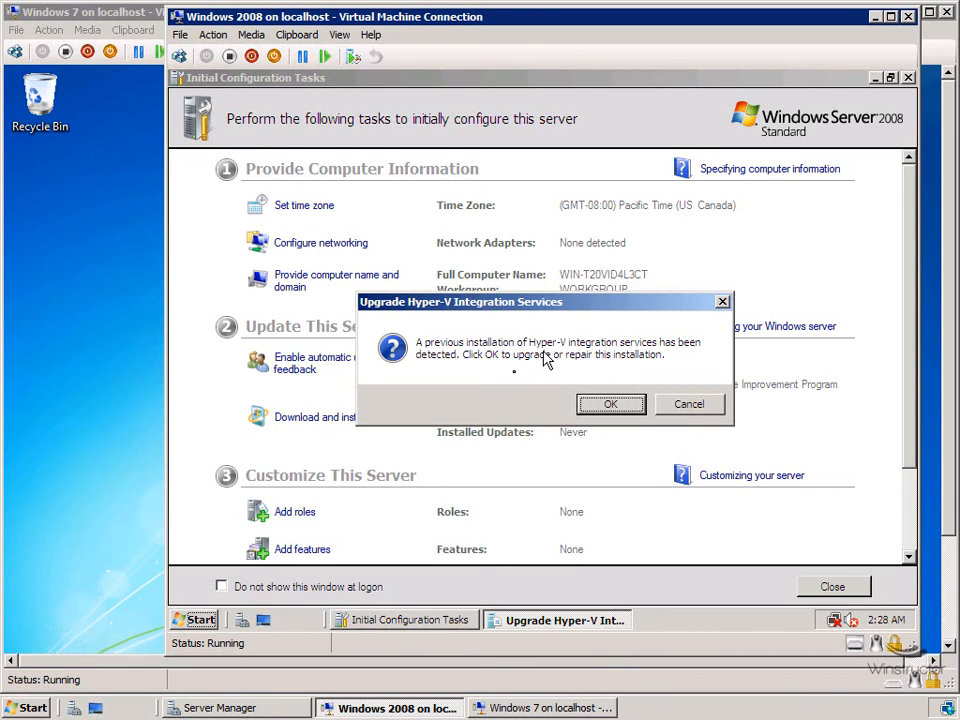
key(Return)
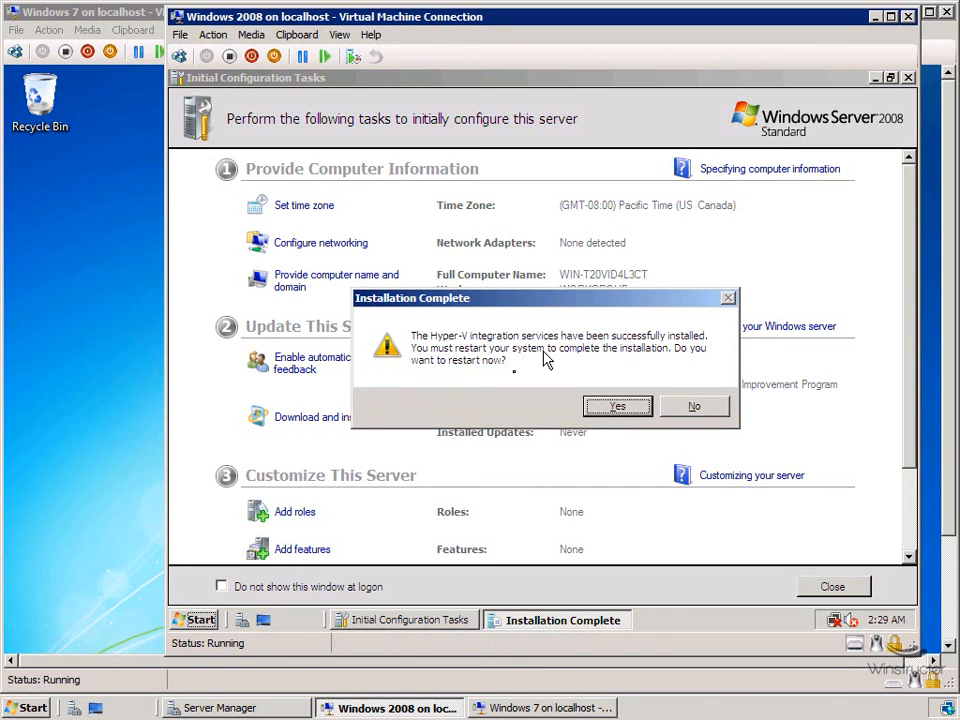
key(n)
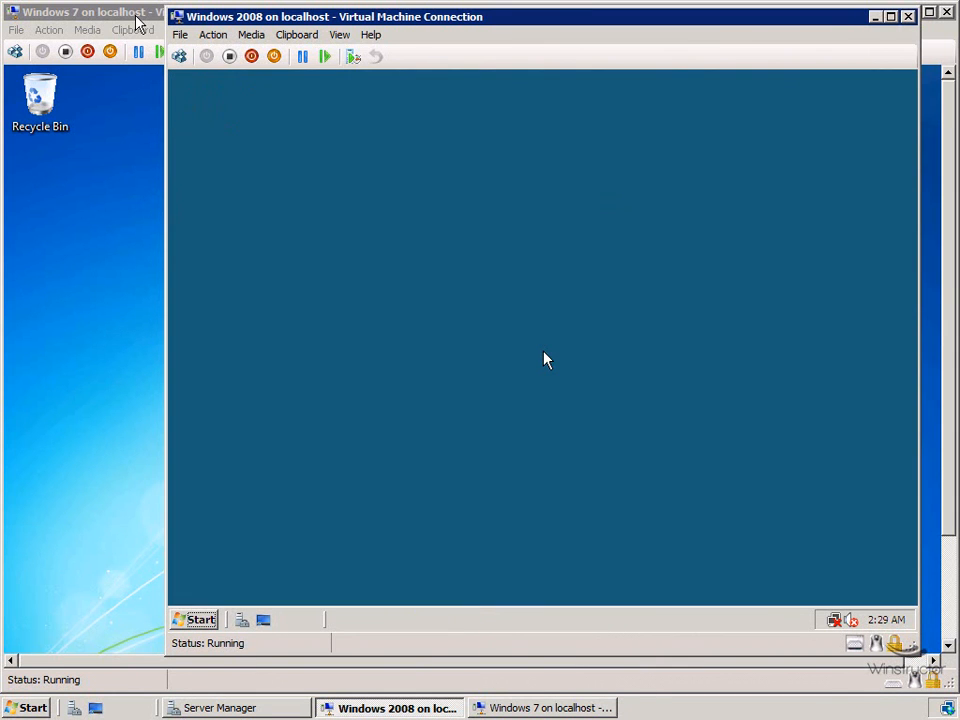
Step: Check the Windows 7 VM's network tray status to confirm connection with Internet access
click(137, 20)
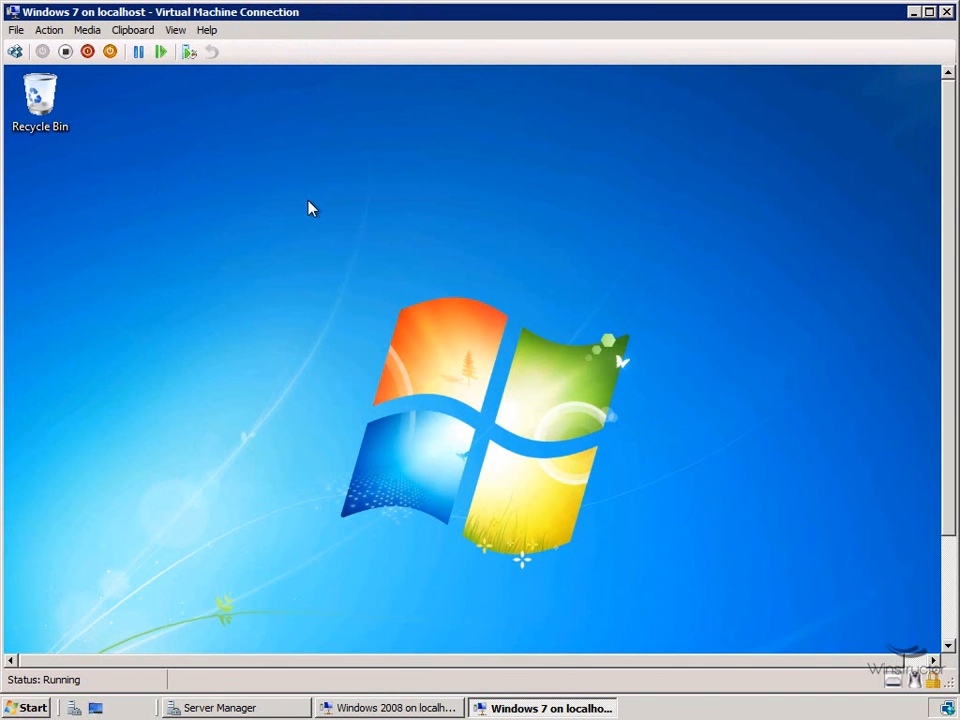
click(946, 603)
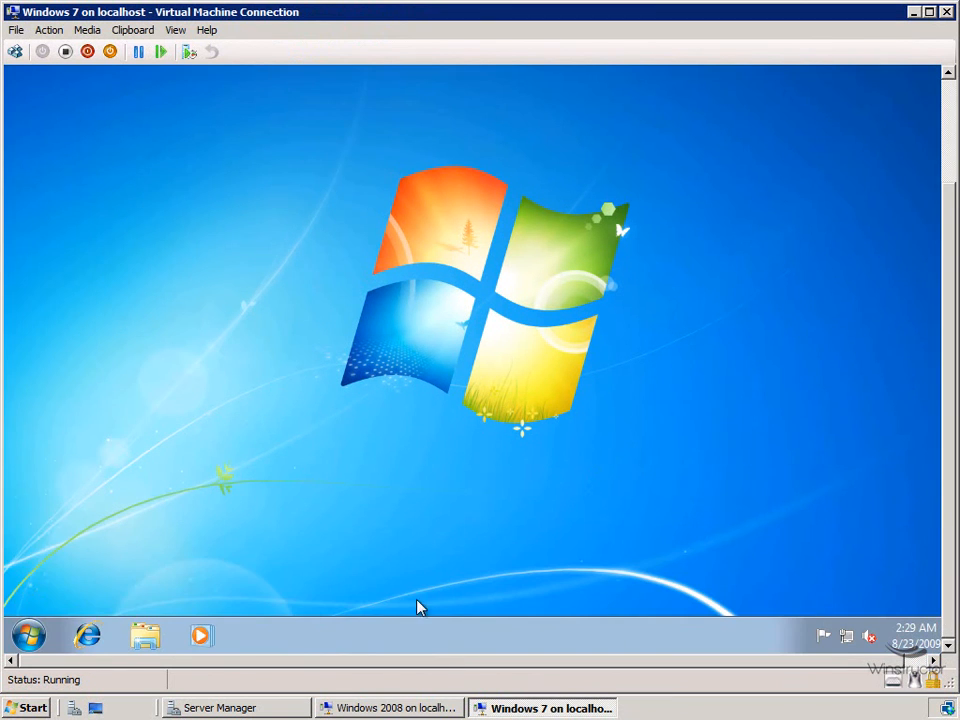
click(30, 634)
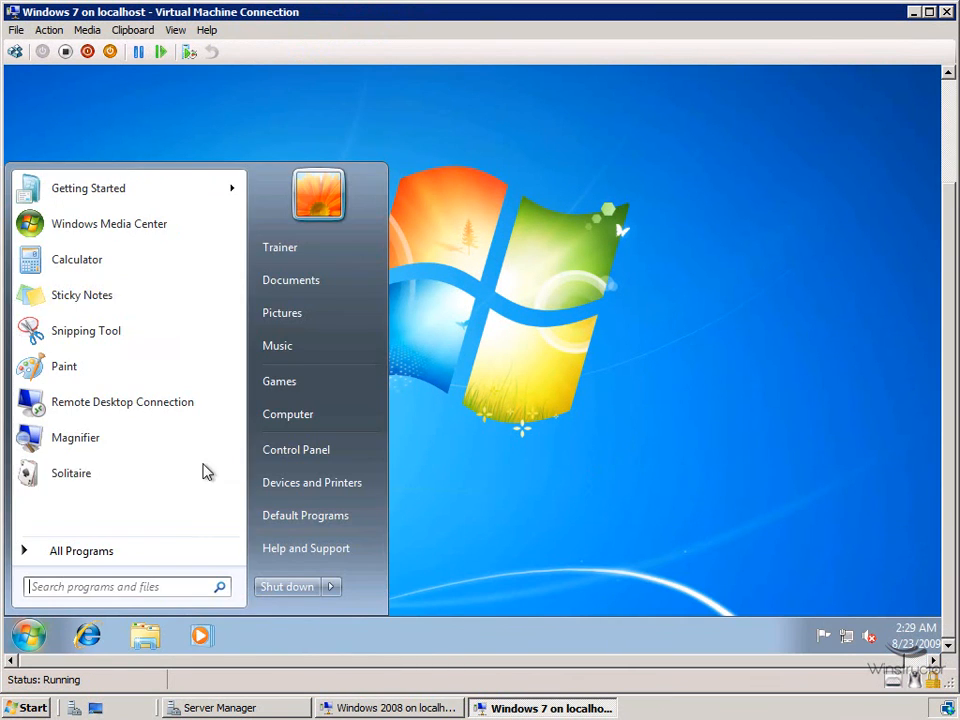
click(456, 318)
right_click(456, 294)
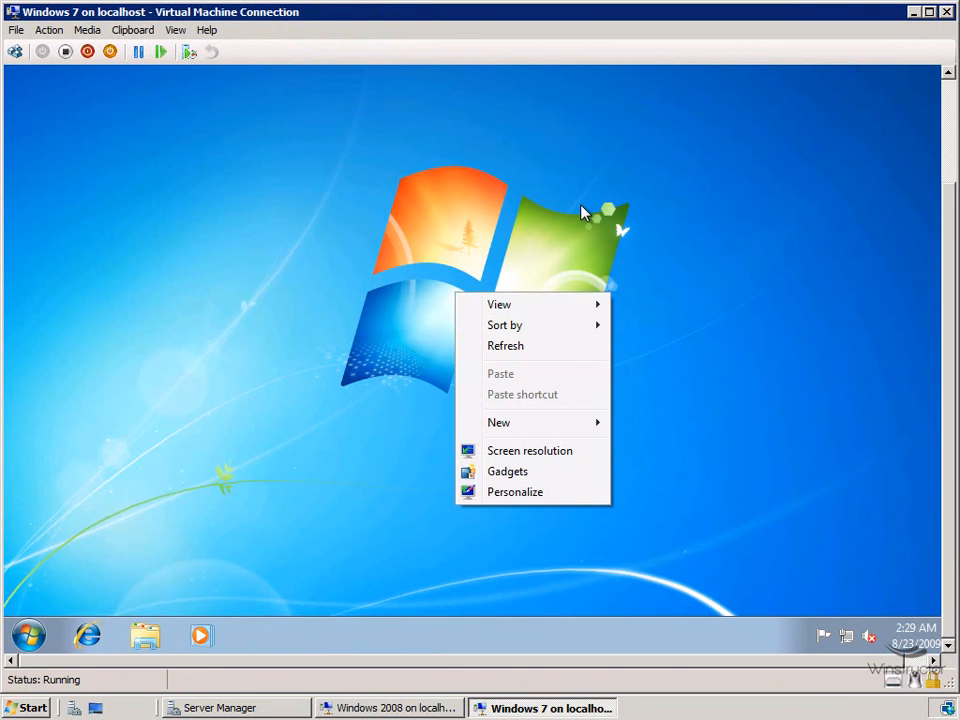
click(849, 638)
click(849, 640)
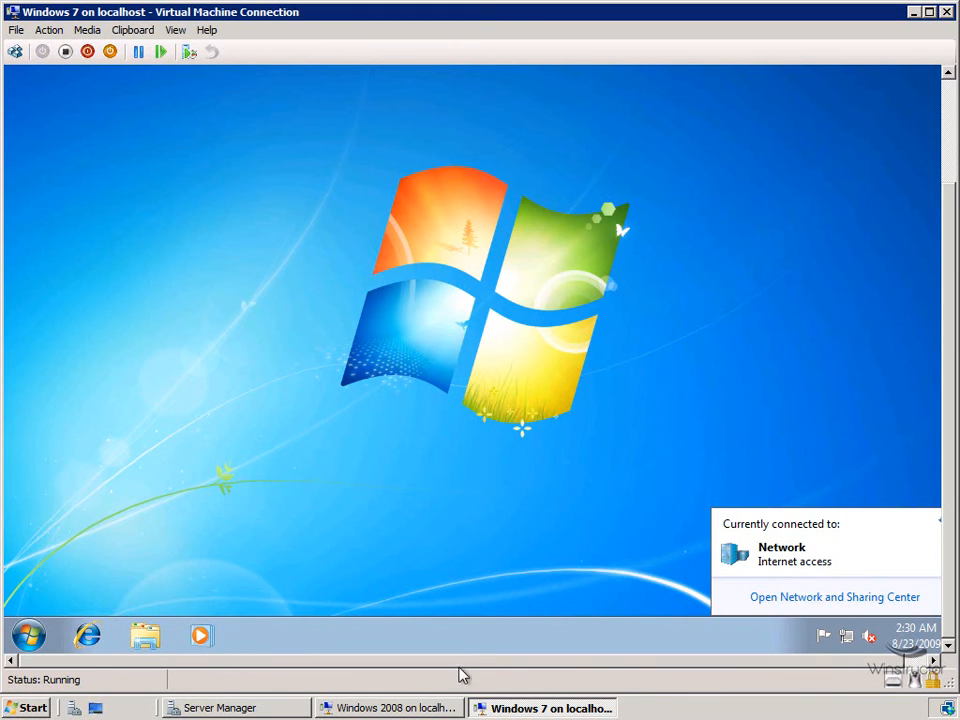
Step: Switch to the Windows 2008 VM window, shift it left, and wait for its logon prompt
click(425, 709)
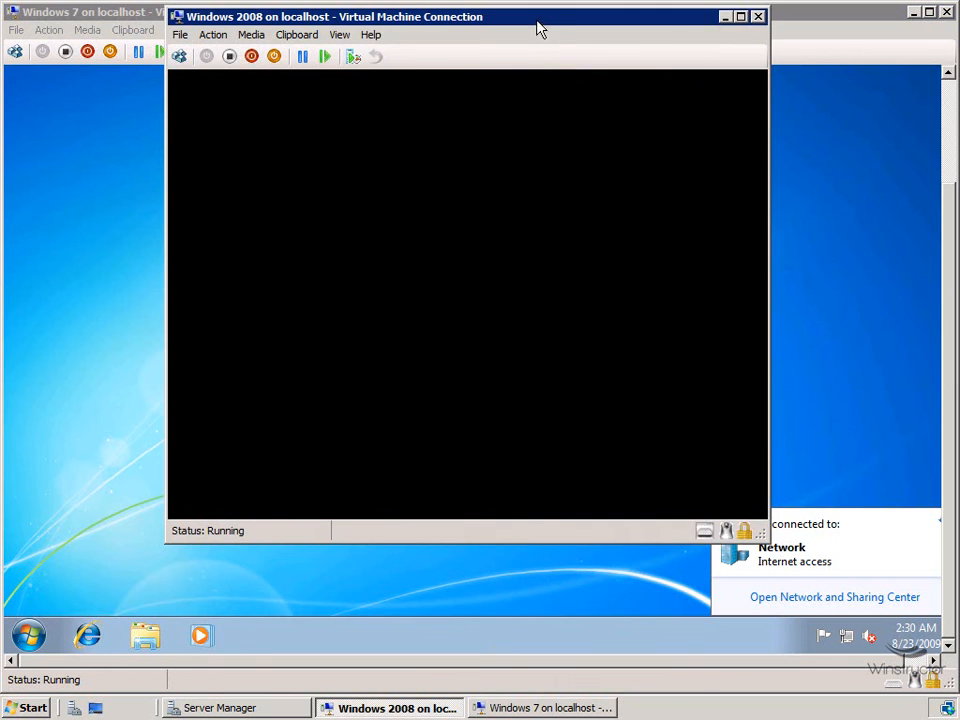
drag(538, 26, 460, 24)
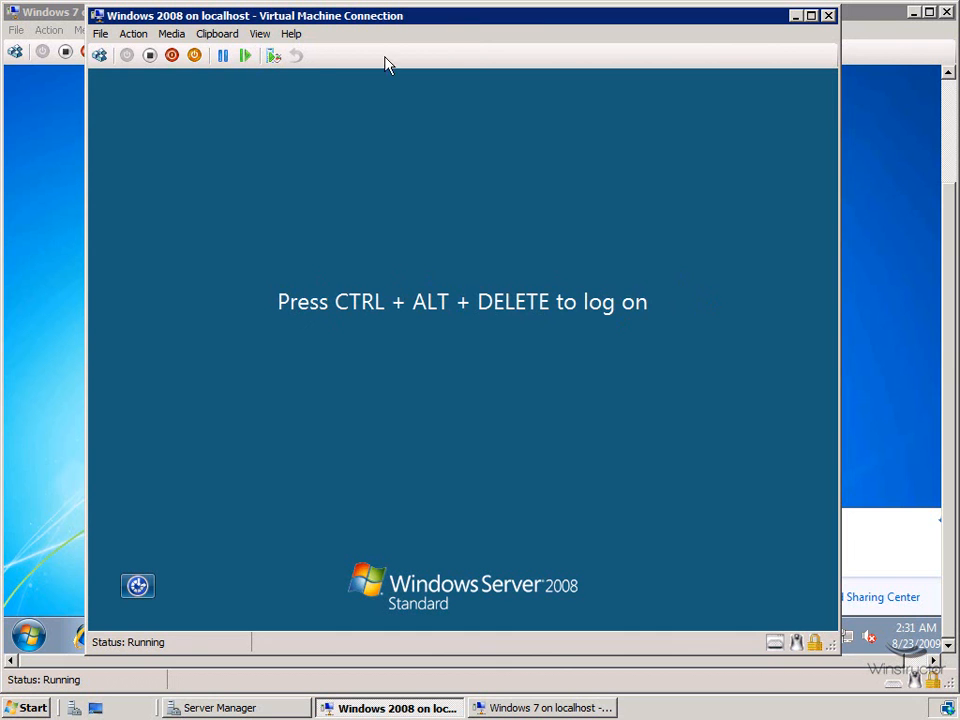
click(134, 35)
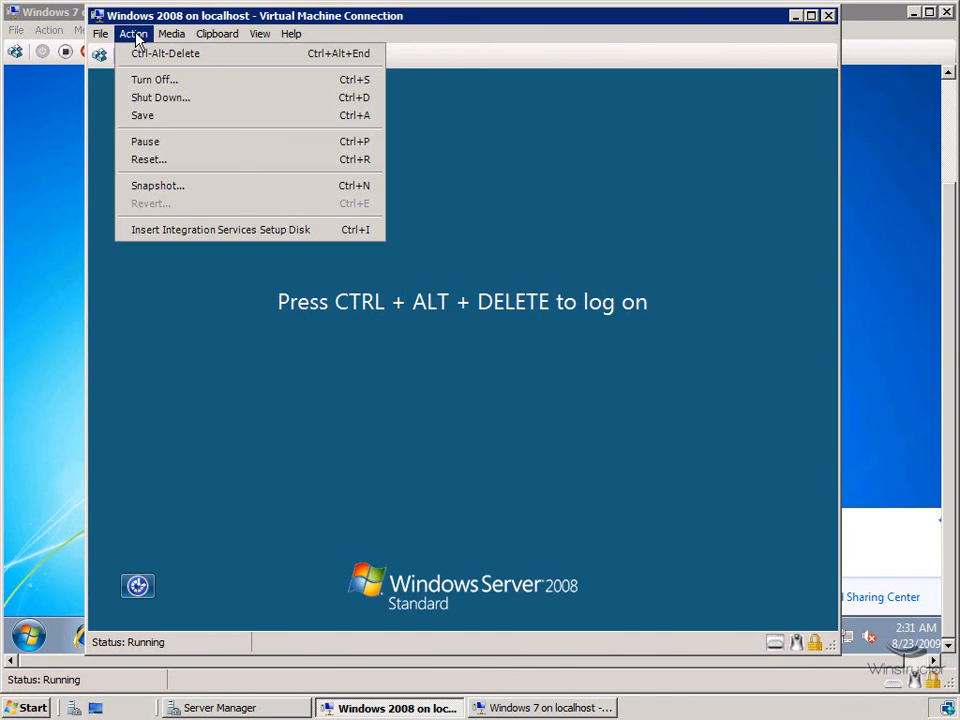
Step: Send Ctrl-Alt-Delete and log on to Windows 2008 with the Administrator password
click(208, 56)
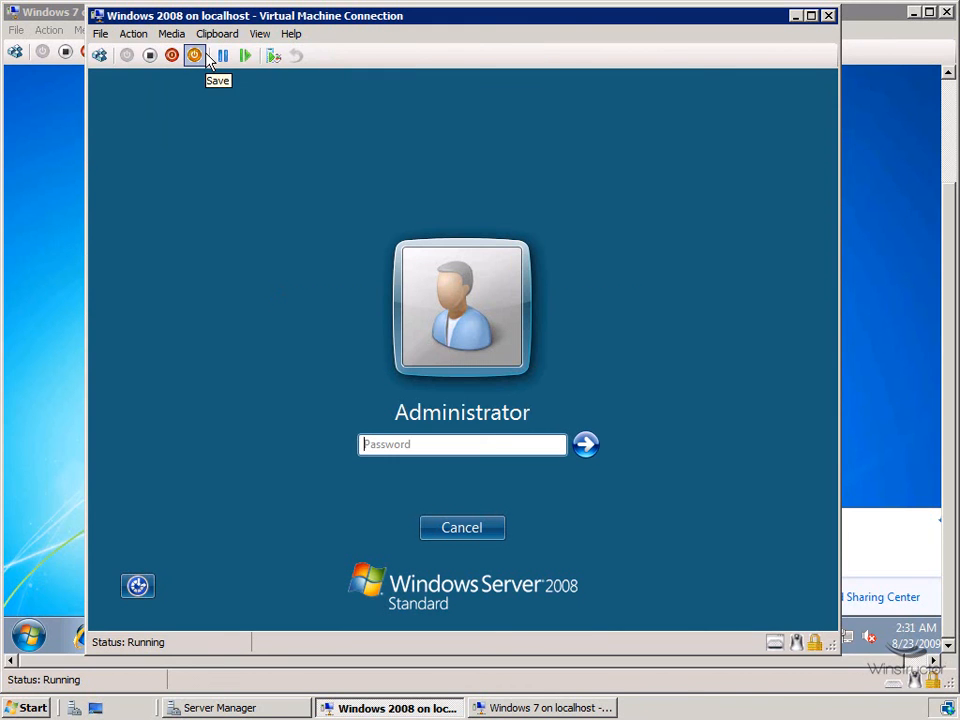
click(494, 443)
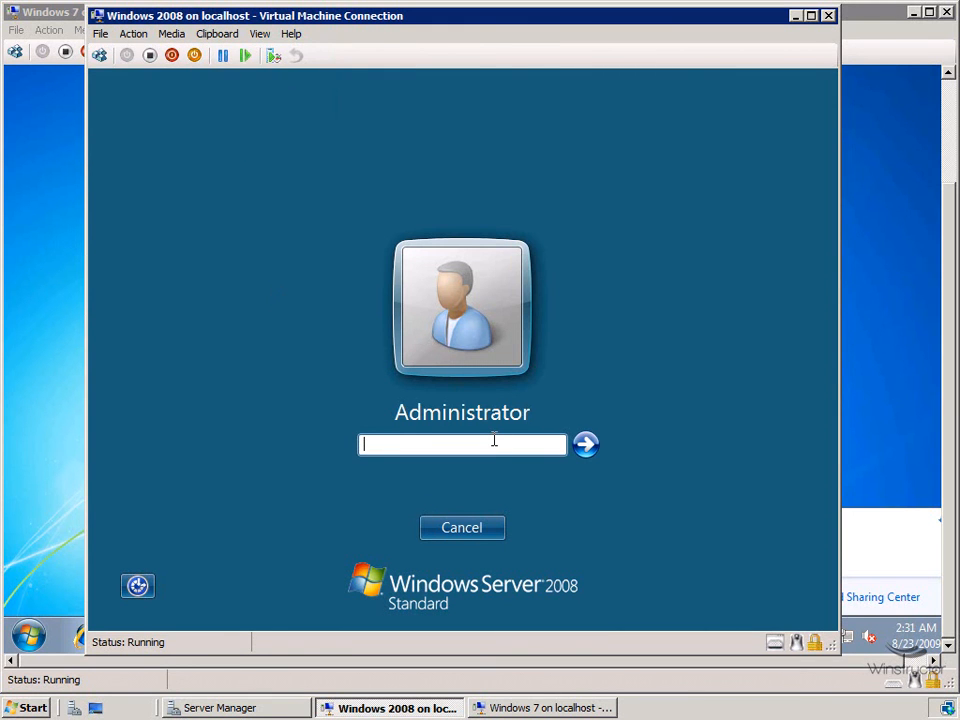
text(••••••••)
key(Return)
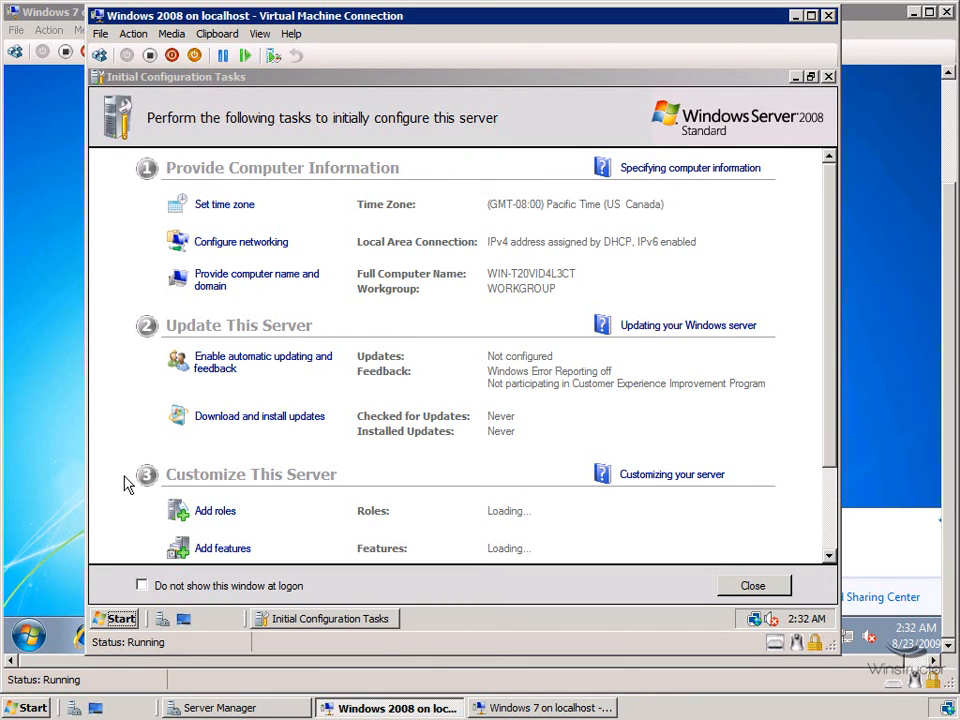
Step: Launch Internet Explorer in the Windows 2008 VM and load the Bing home page
click(116, 619)
click(195, 271)
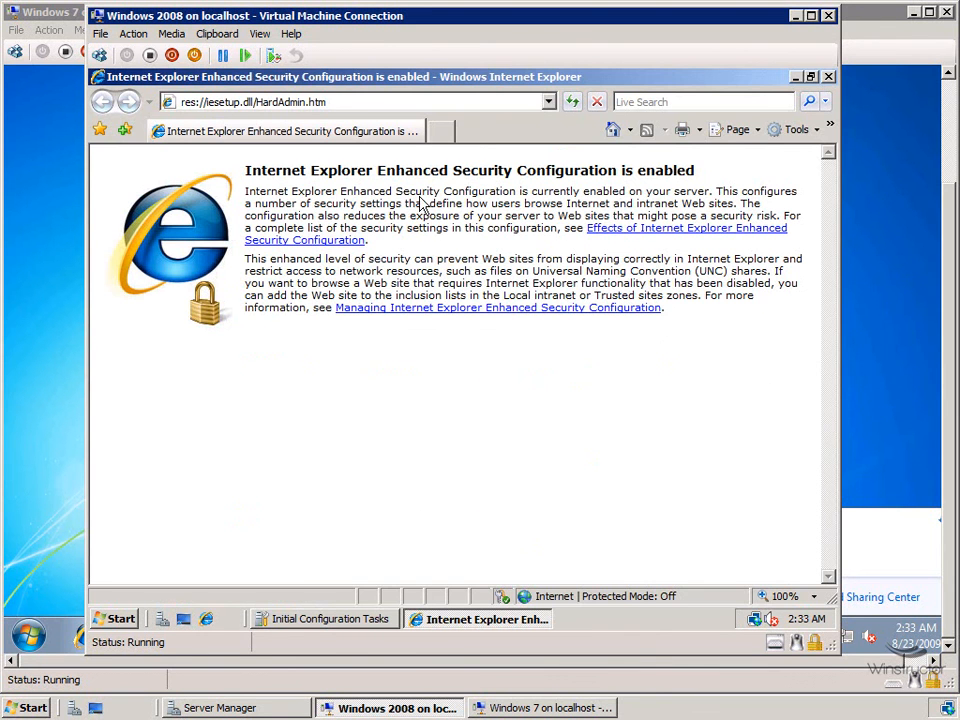
click(343, 102)
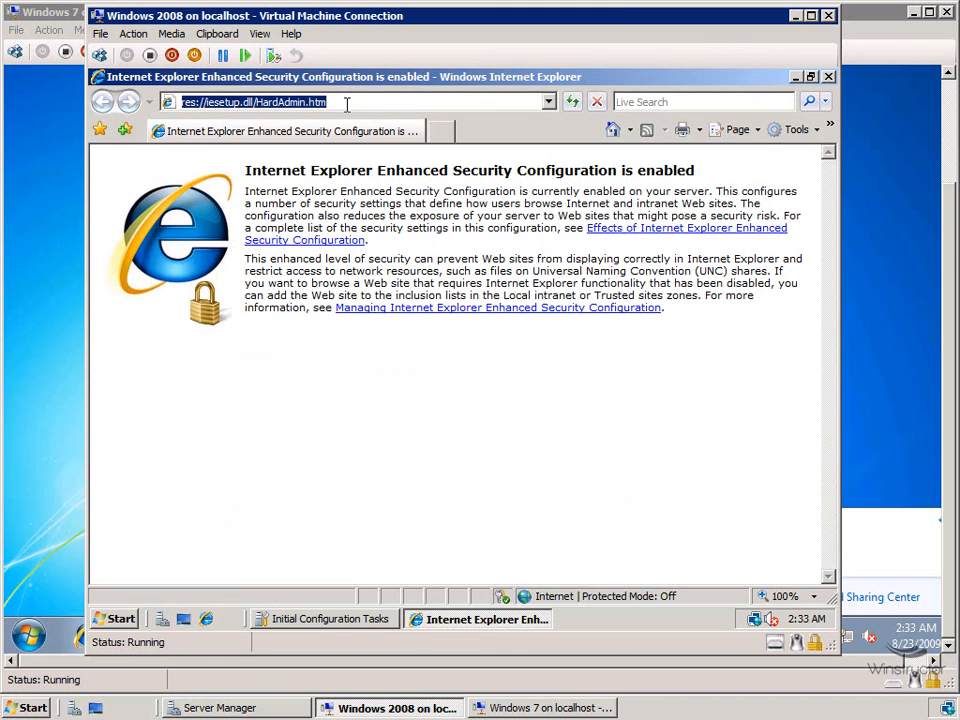
text(blng)
key(ctrl+Return)
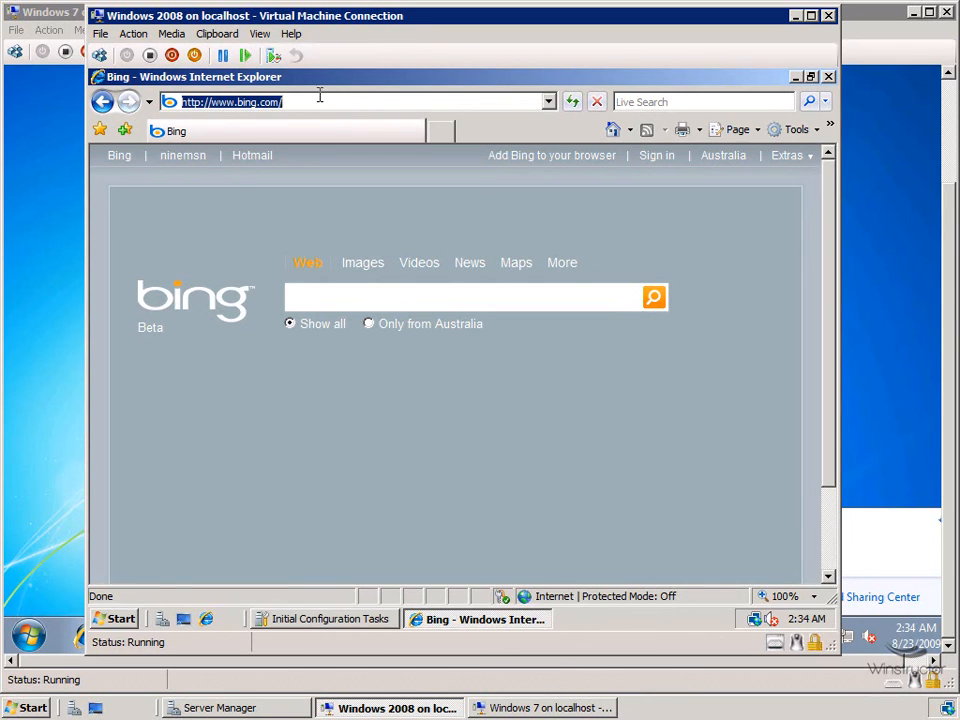
Step: Close the Windows 2008 console, minimize Windows 7, and reconnect to Windows 2008 from Hyper-V Manager
click(830, 17)
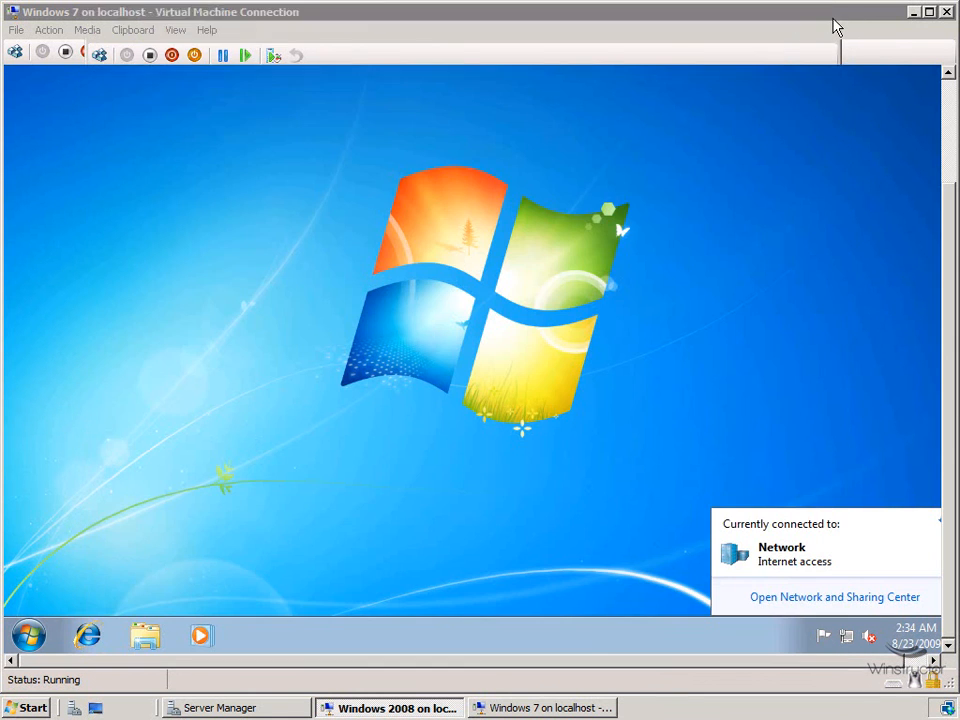
click(913, 12)
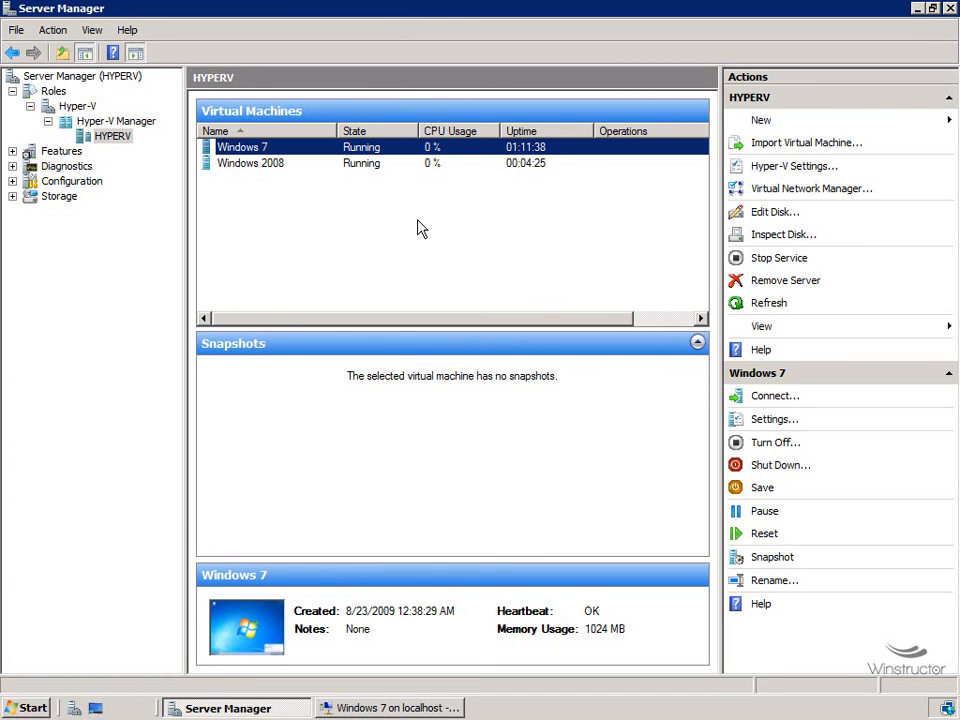
click(276, 167)
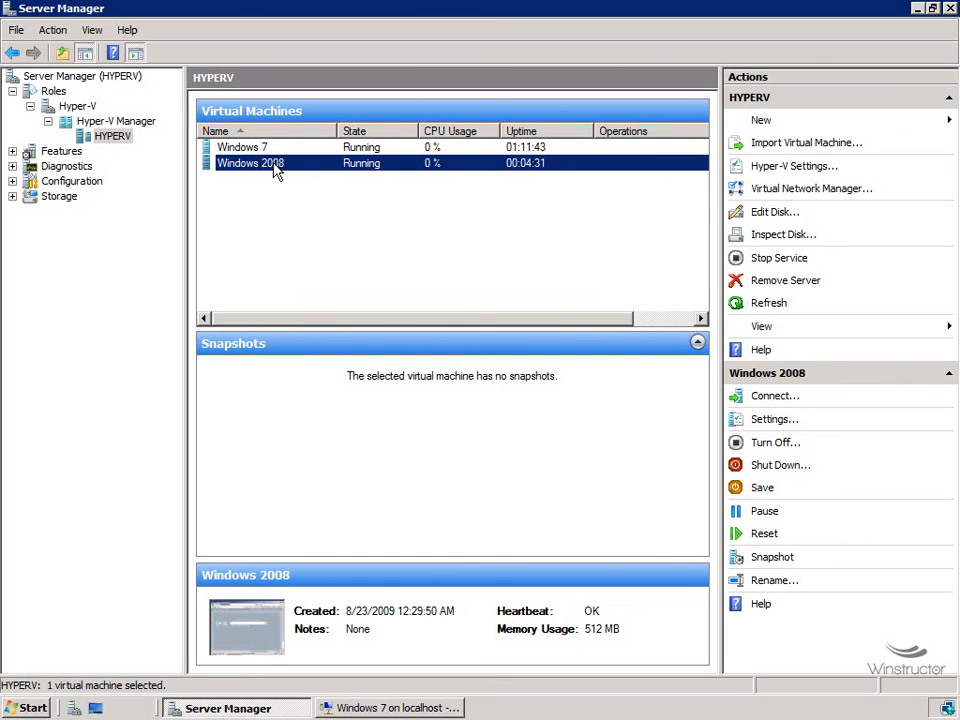
right_click(273, 163)
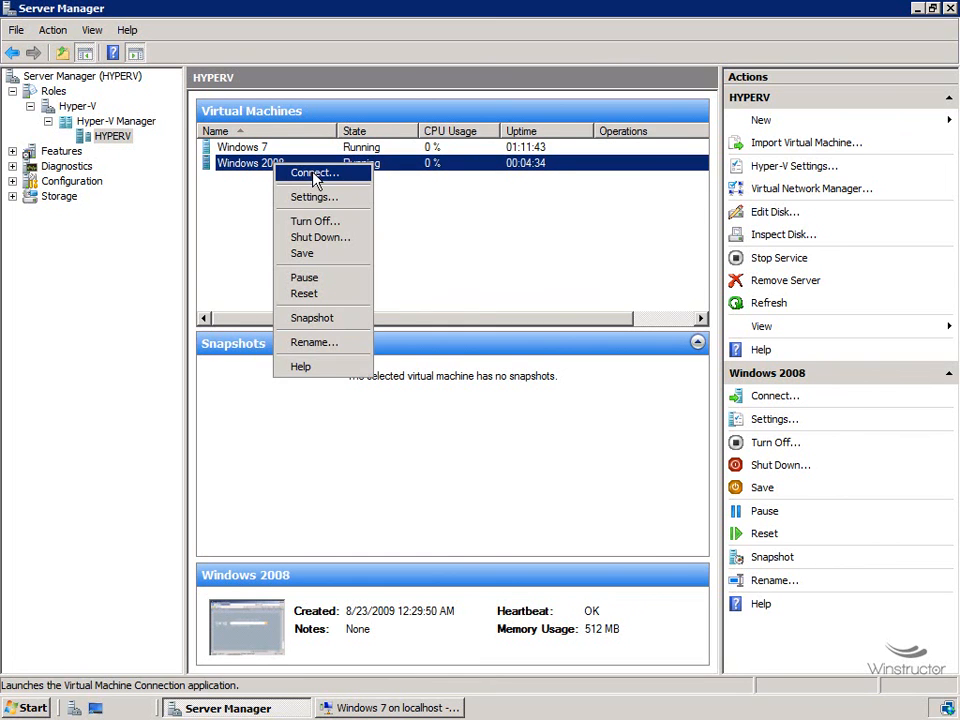
click(315, 174)
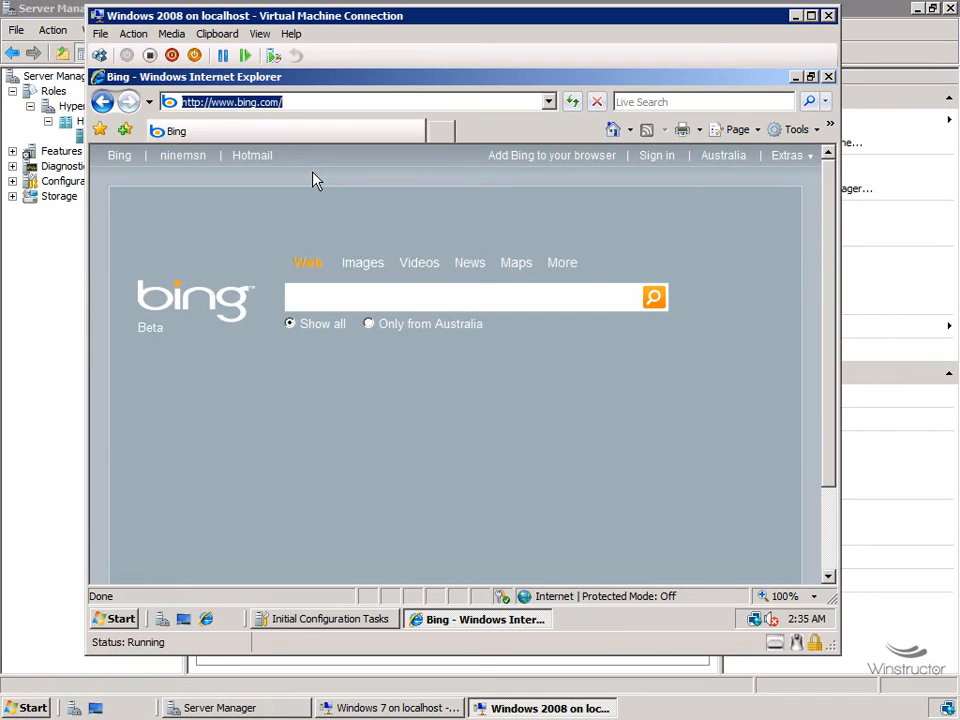
click(124, 624)
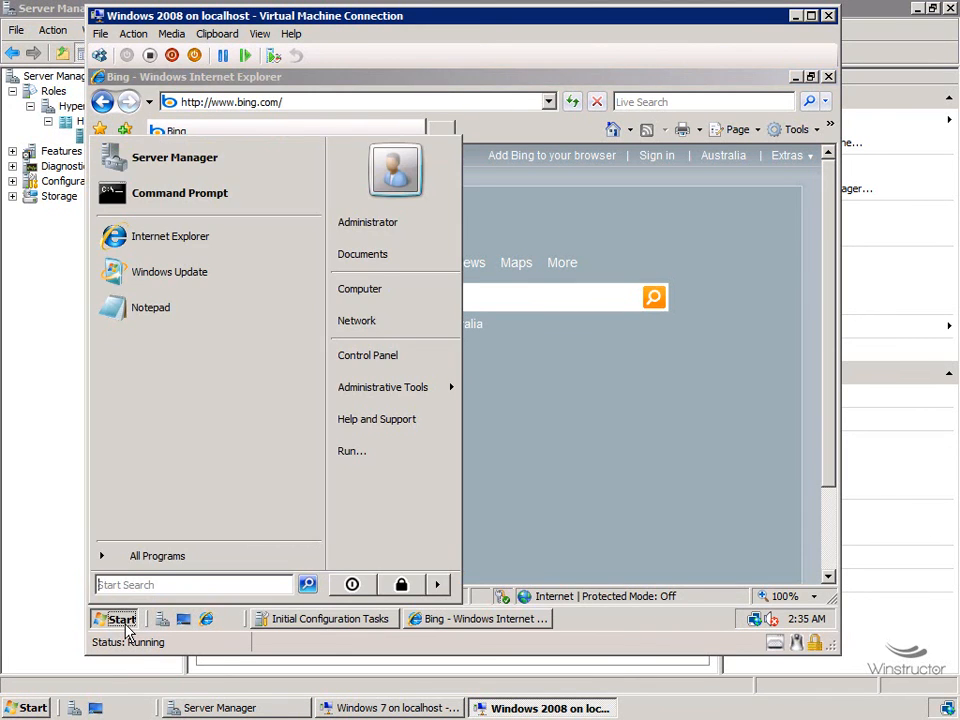
mouse_move(445, 593)
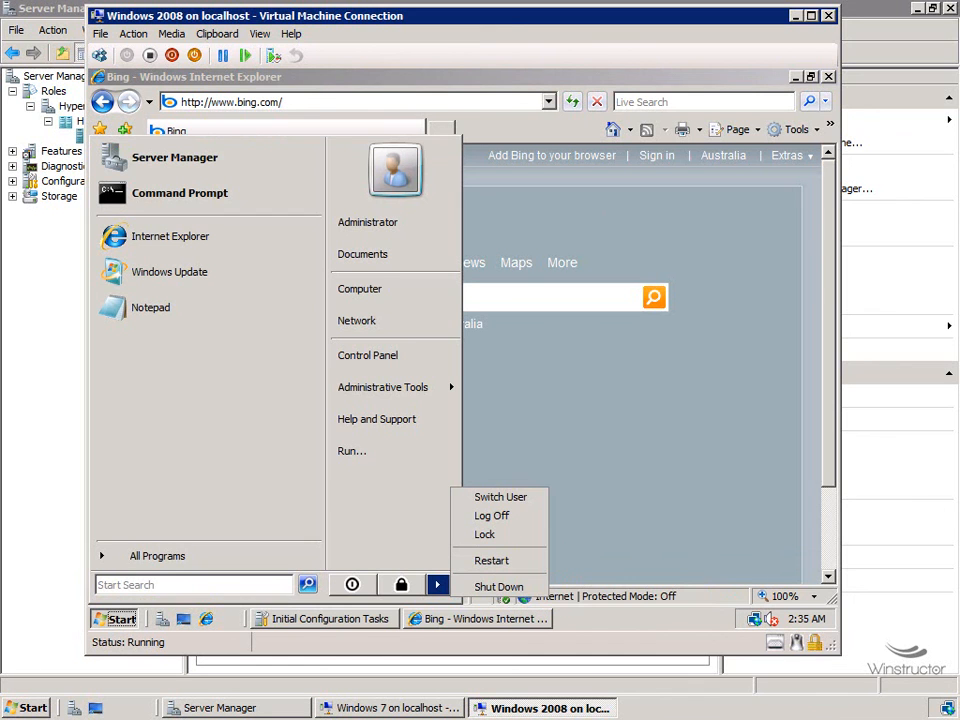
click(507, 133)
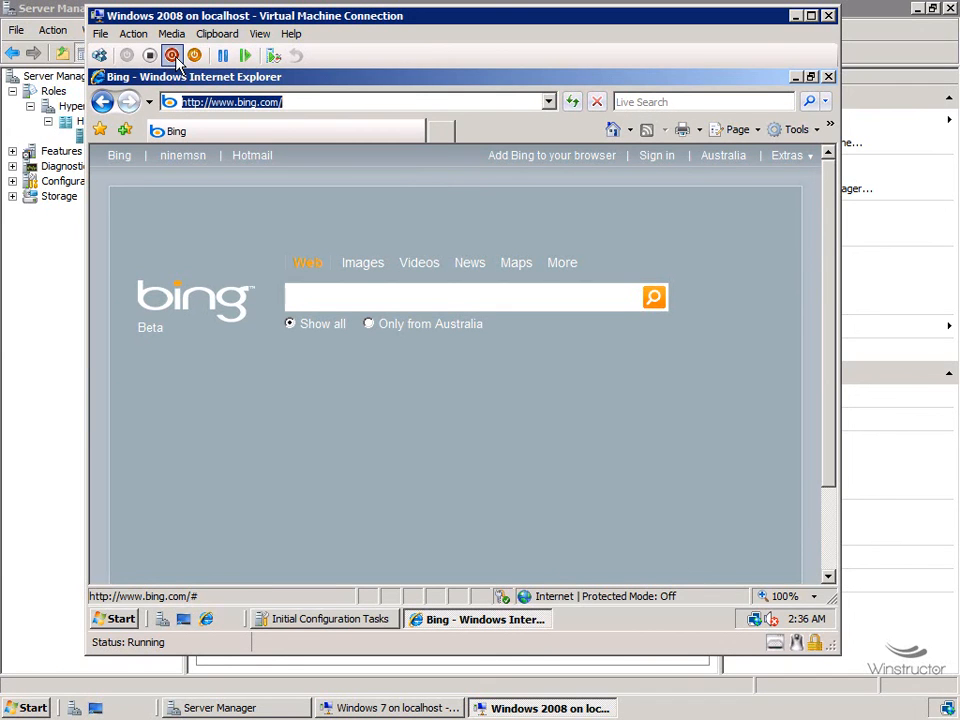
click(131, 622)
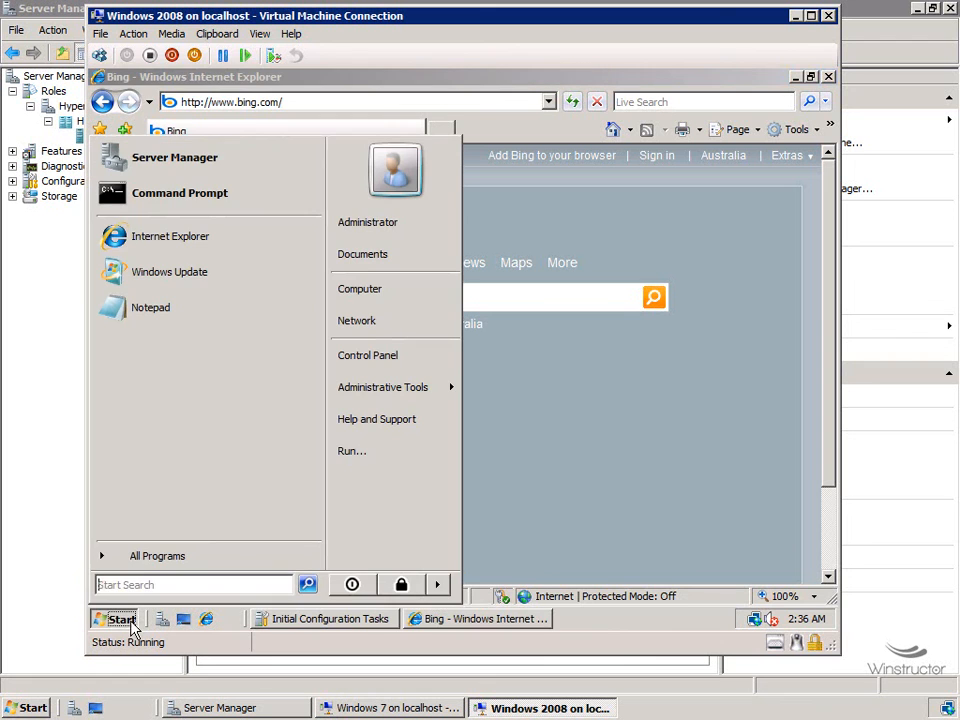
click(437, 584)
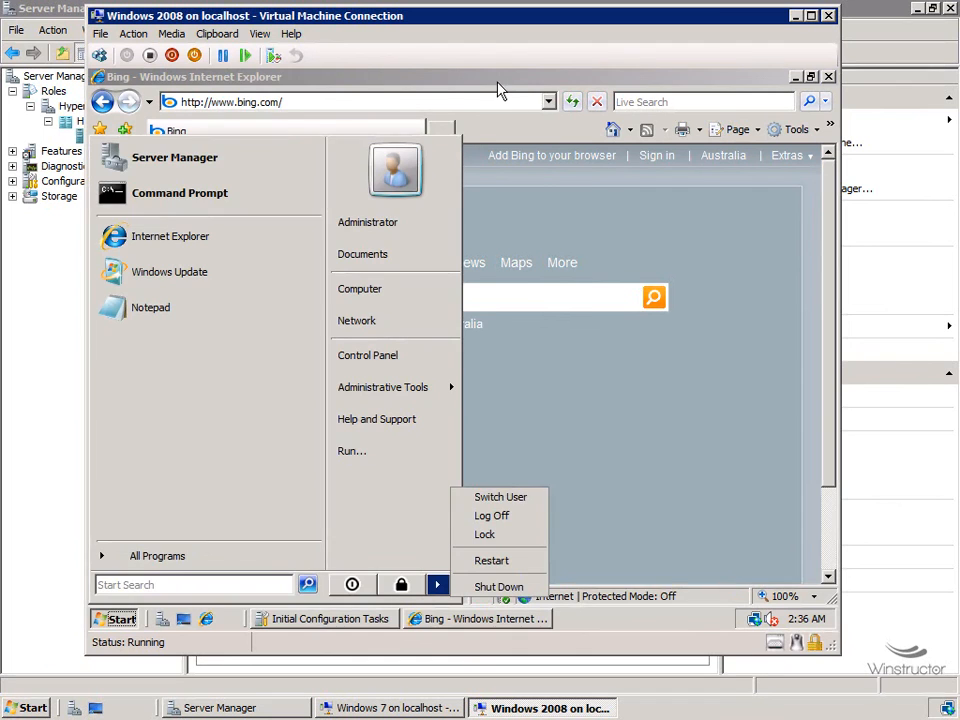
click(256, 103)
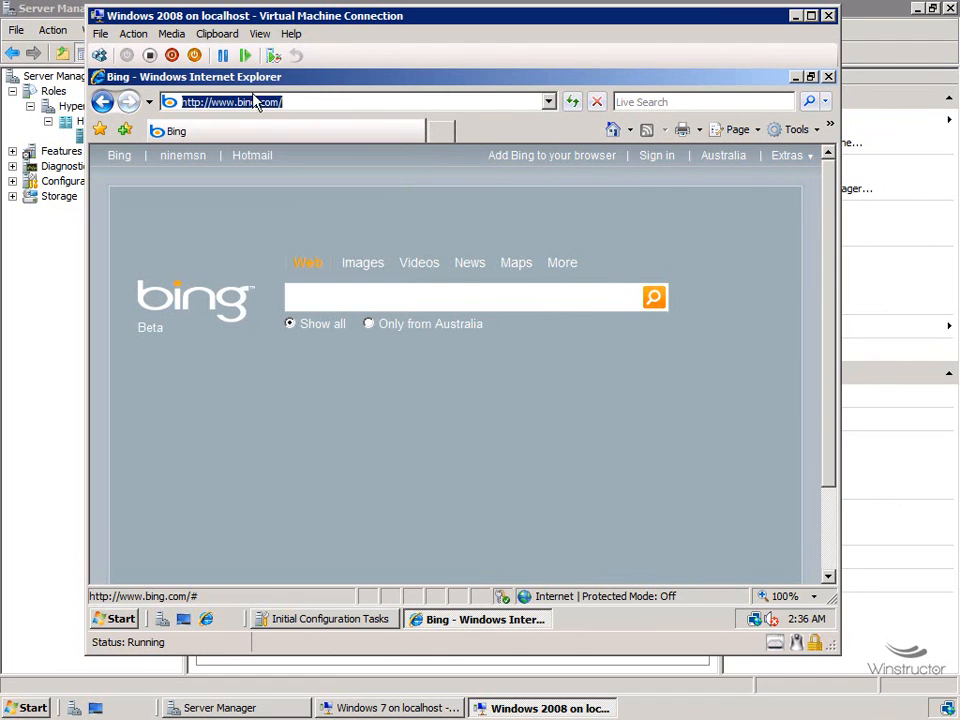
Step: Save the running Windows 2008 VM's state, then start it again to restore from the saved state
click(196, 56)
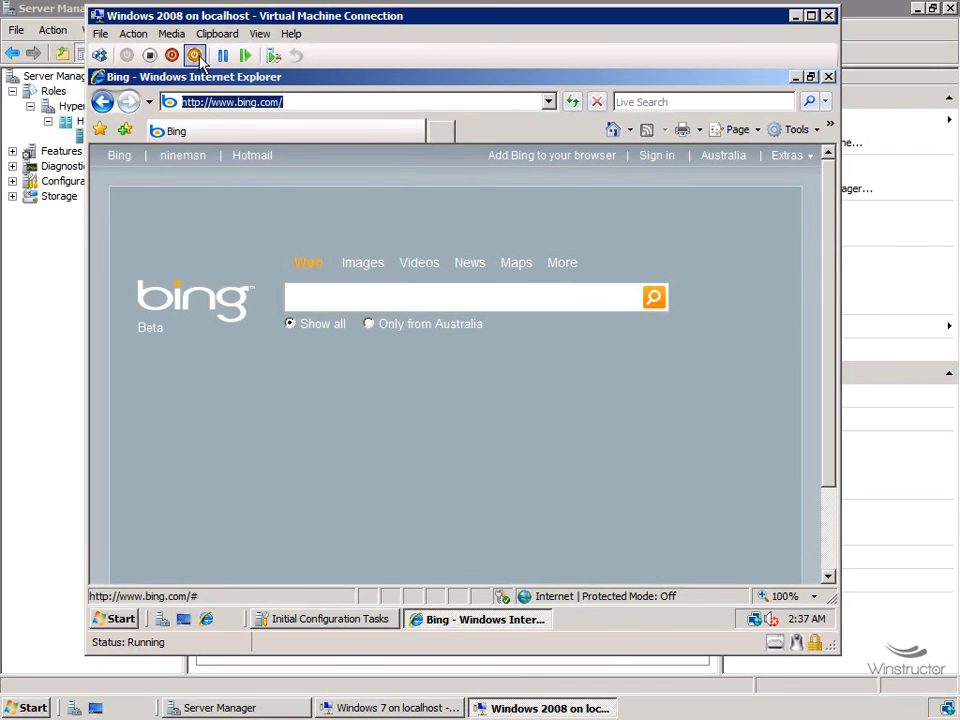
click(199, 58)
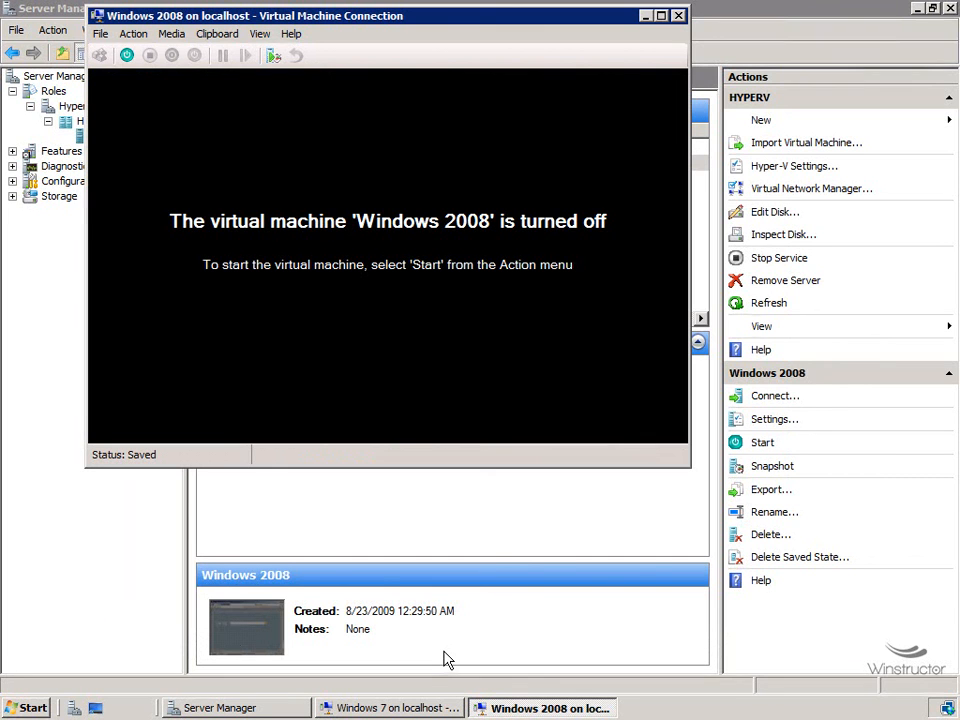
click(128, 56)
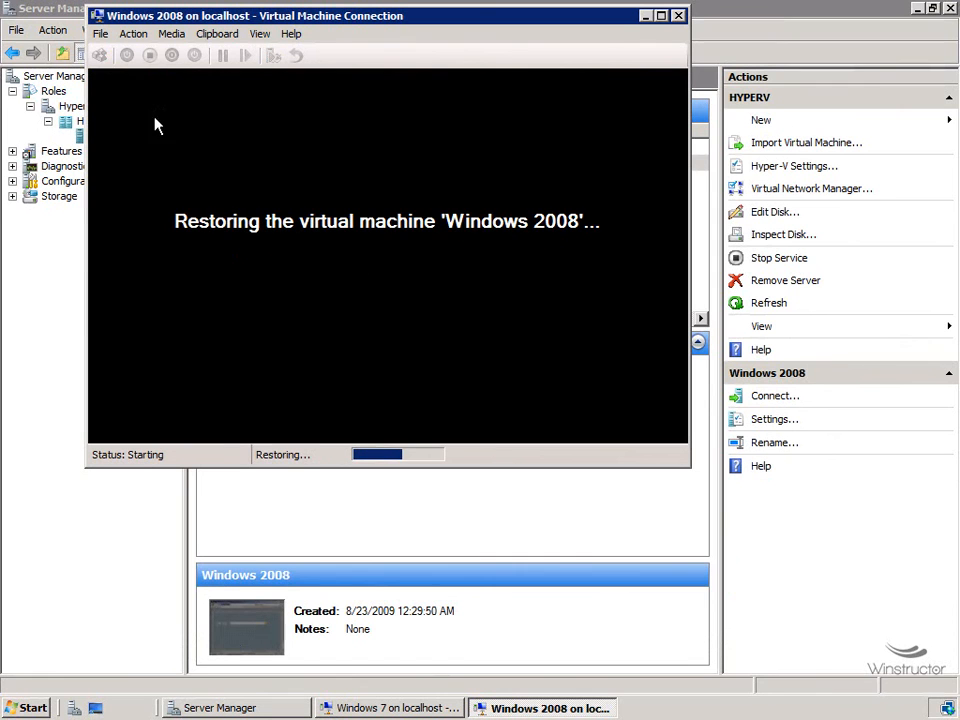